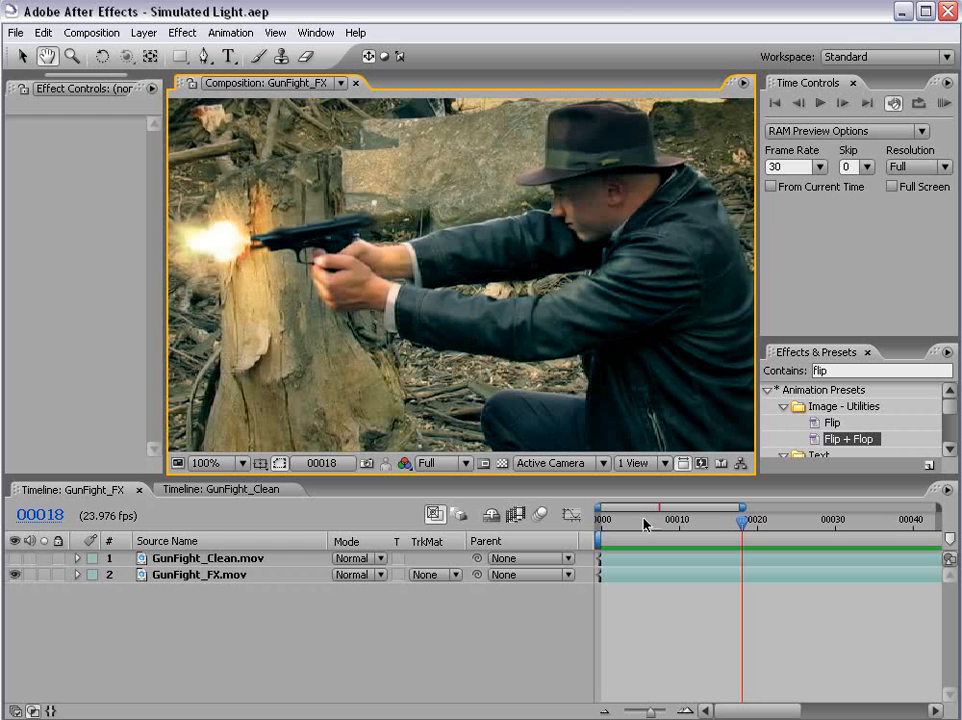
# Step: Compare the finished gunshot with the clean plate in the GunFight_FX composition by toggling the visibility of GunFight_Clean.mov
pyautogui.moveTo(228, 295); pyautogui.dragTo(365, 235)
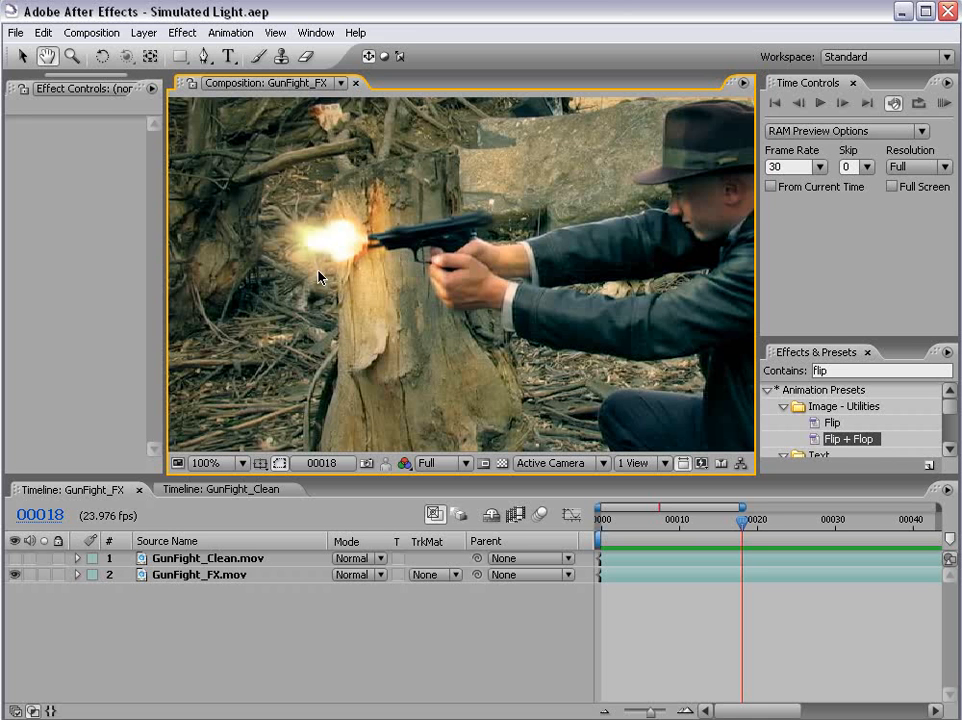
pyautogui.moveTo(583, 300); pyautogui.dragTo(517, 297)
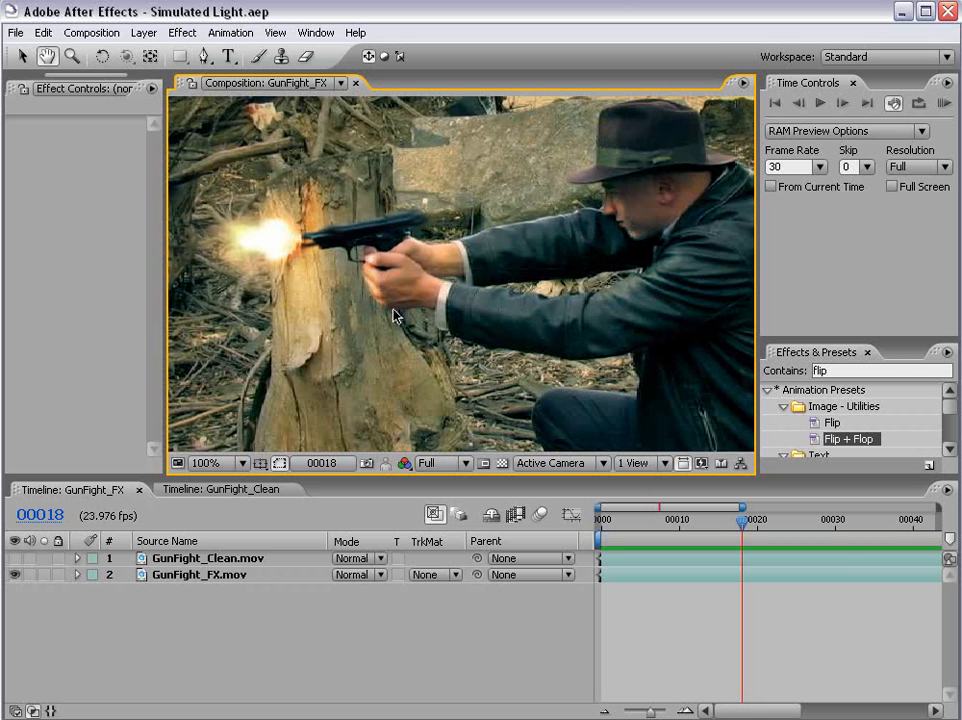
pyautogui.press('pagedown')
pyautogui.press('pageup')
pyautogui.press('v')
pyautogui.click(14, 559)
pyautogui.click(14, 559)
pyautogui.click(14, 559)
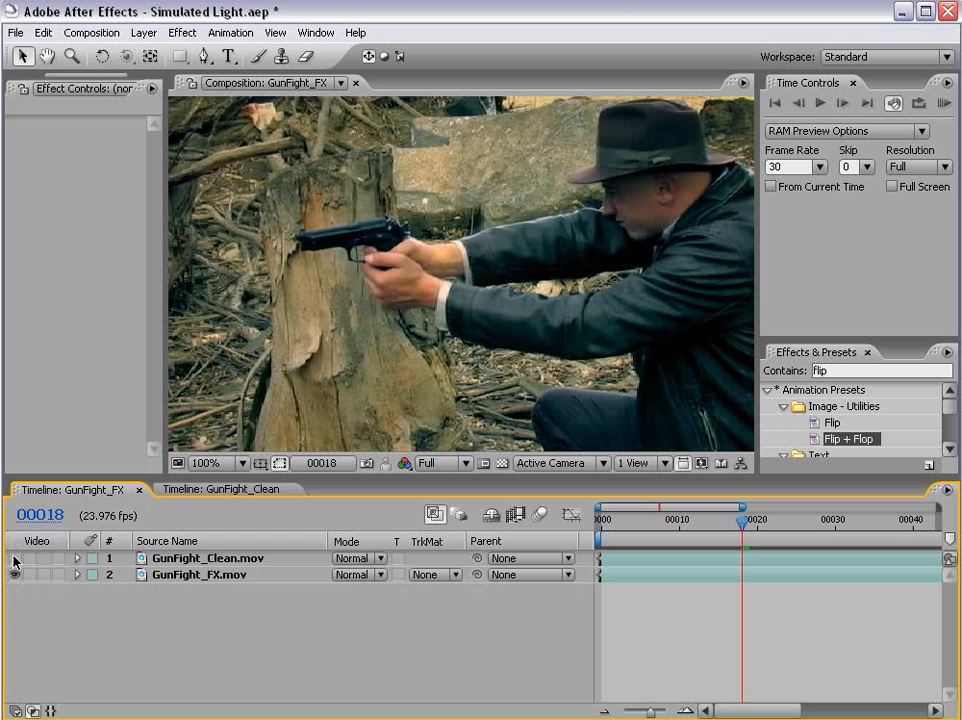
pyautogui.click(14, 559)
pyautogui.click(14, 559)
pyautogui.click(14, 559)
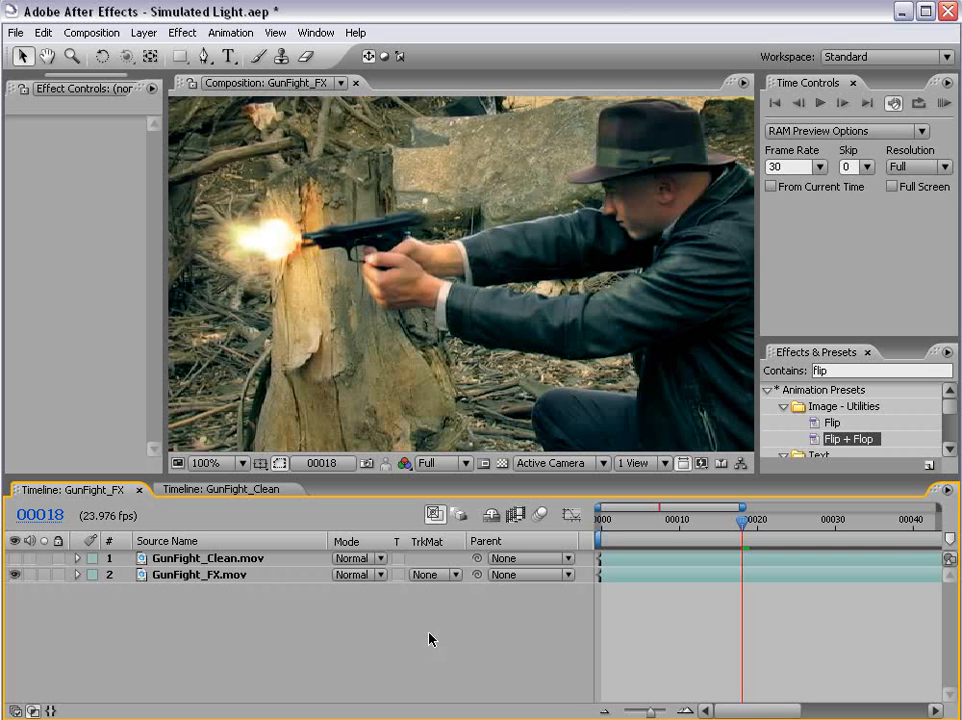
pyautogui.scroll(-1, 436, 262)
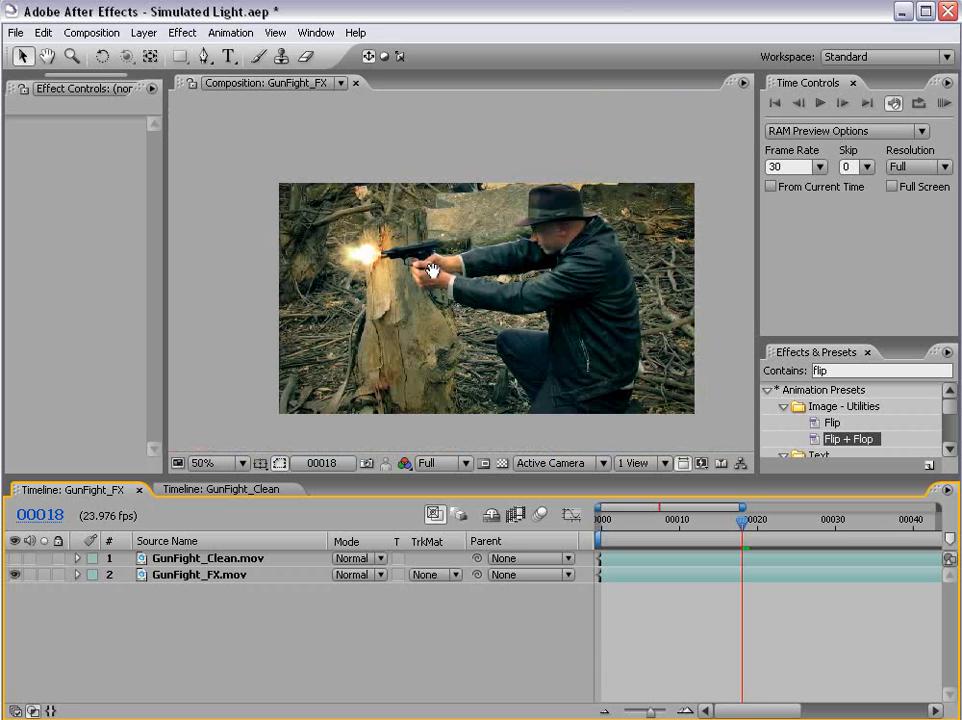
pyautogui.press('h')
pyautogui.moveTo(511, 296); pyautogui.dragTo(483, 281)
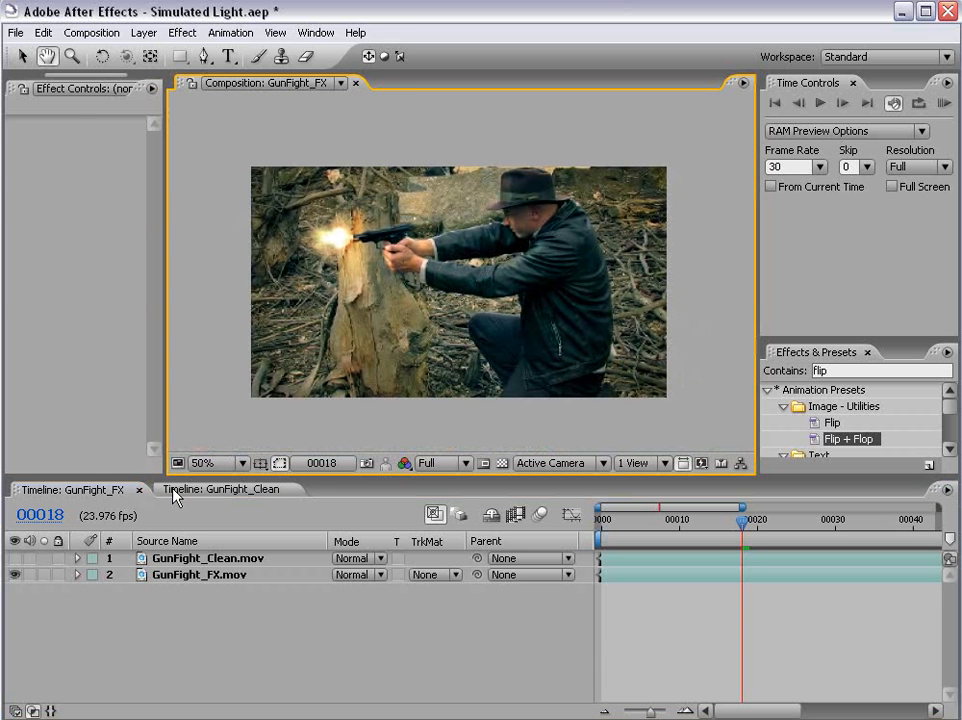
# Step: In the GunFight_Clean composition, add the 9mm_01.mov muzzle flash above the footage and start it at frame 00019
pyautogui.click(176, 490)
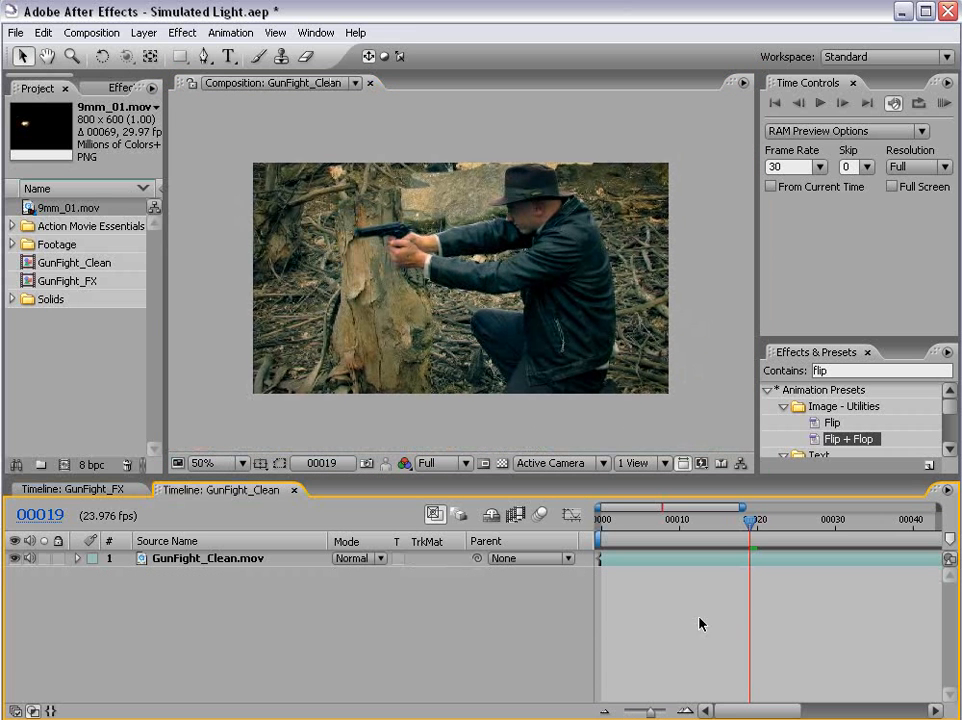
pyautogui.click(745, 561)
pyautogui.press('pagedown')
pyautogui.press('pagedown')
pyautogui.press('pageup')
pyautogui.press('pageup')
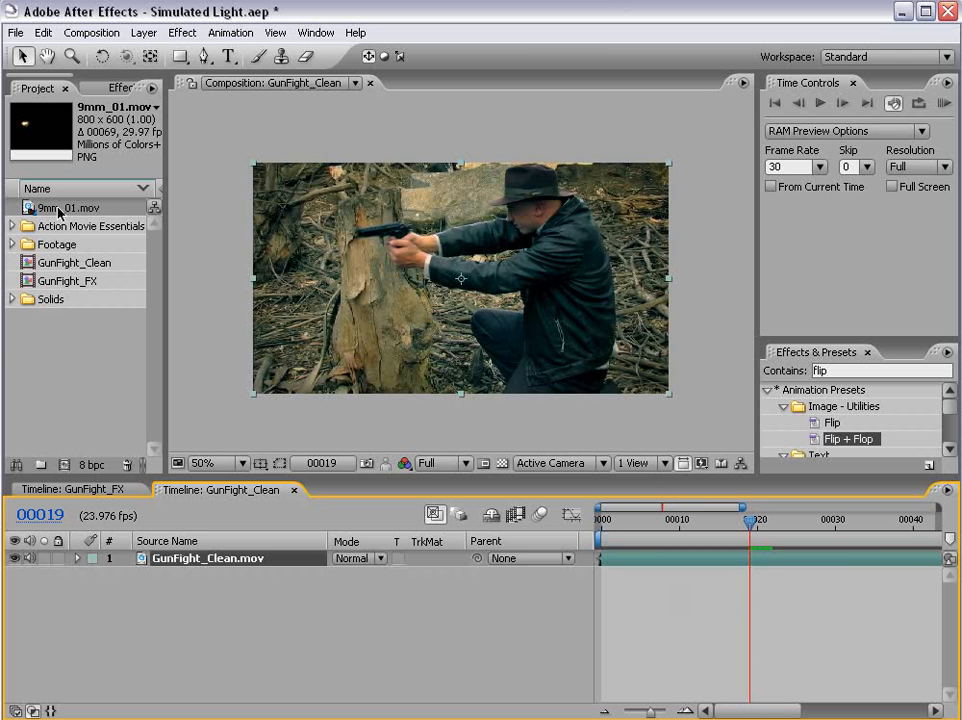
pyautogui.moveTo(28, 211); pyautogui.dragTo(456, 273)
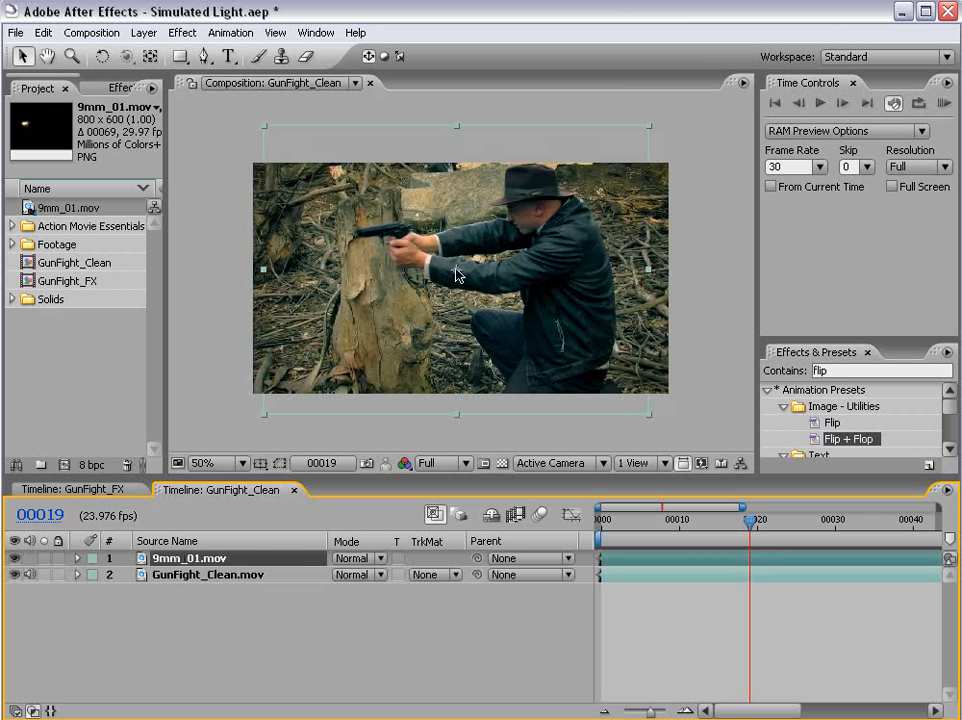
pyautogui.press('[')
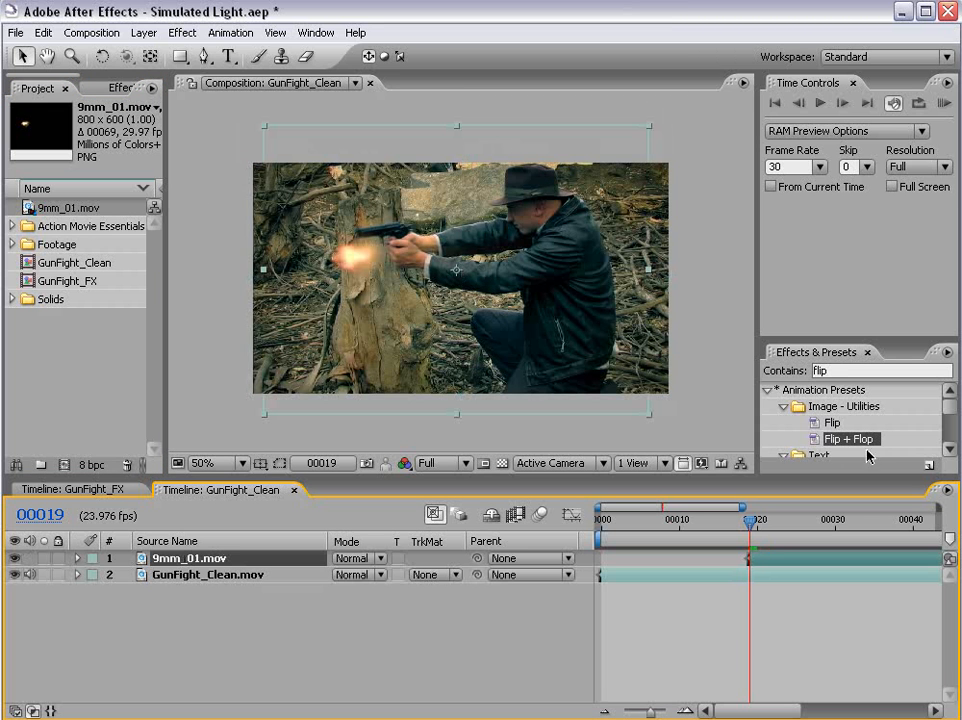
# Step: Apply the Flip + Flop preset to the 9mm_01.mov flash, position it at the gun's muzzle and set its blending mode to Add
pyautogui.moveTo(848, 444); pyautogui.dragTo(400, 308)
pyautogui.moveTo(593, 325); pyautogui.dragTo(351, 277)
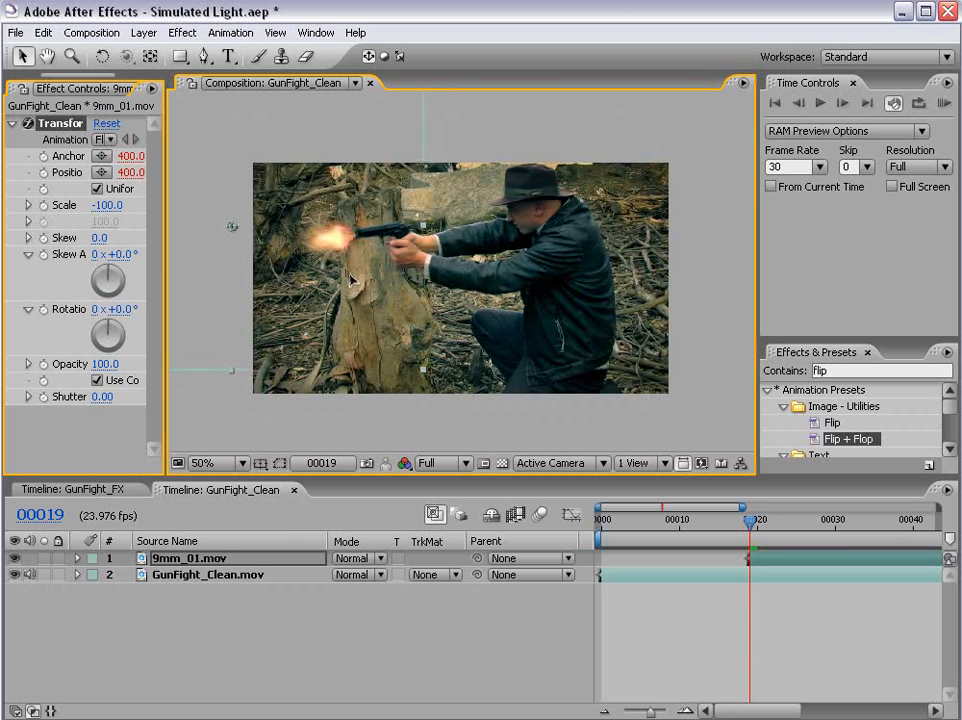
pyautogui.click(350, 558)
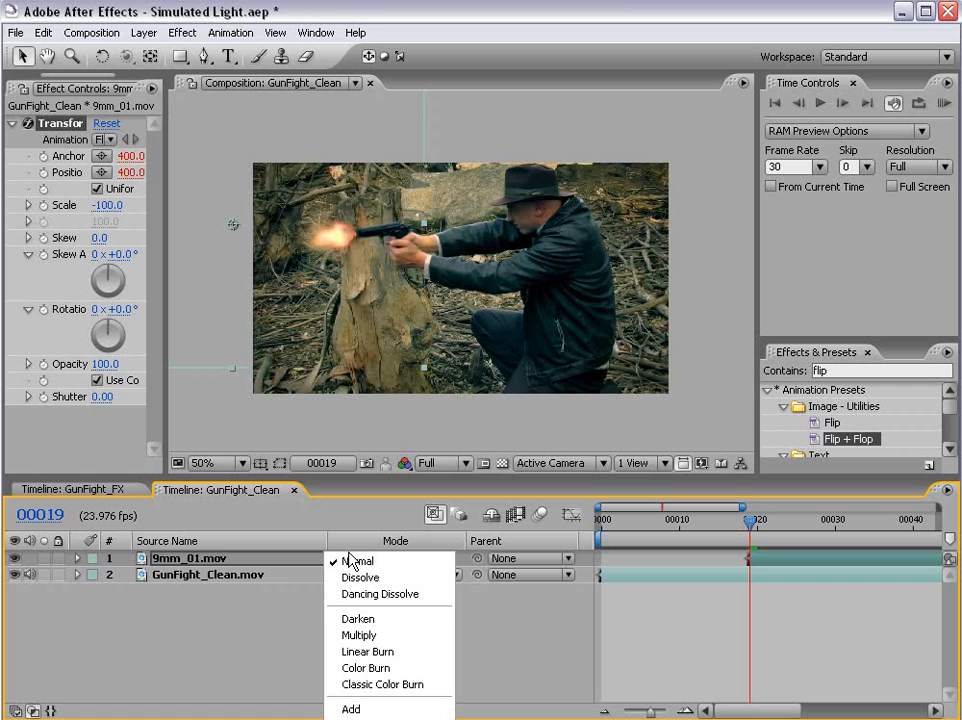
pyautogui.click(352, 709)
pyautogui.press('.')
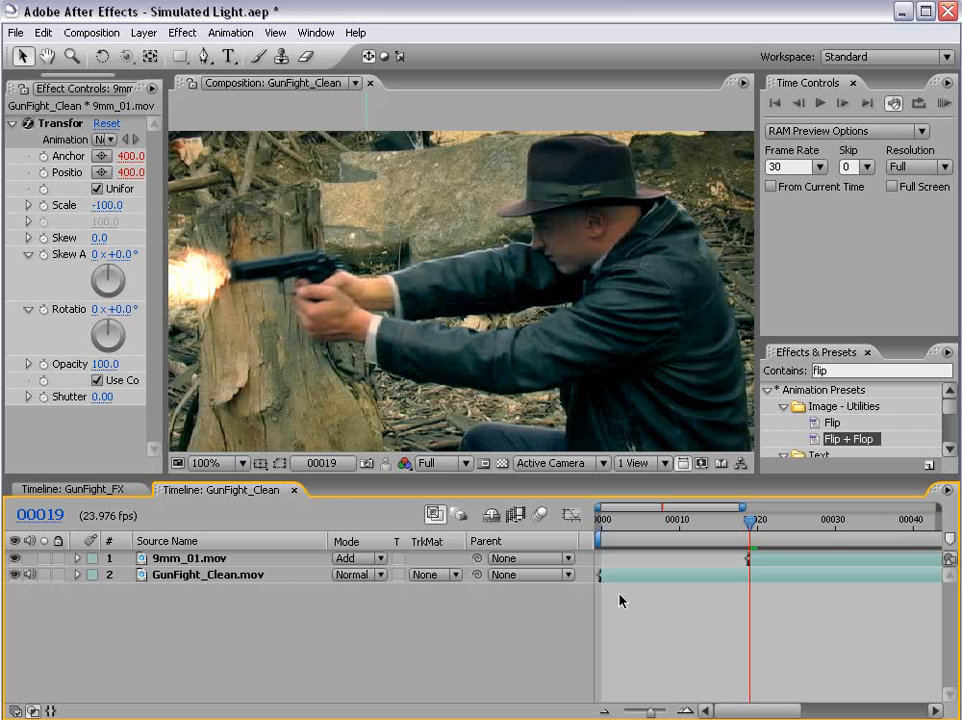
# Step: Add a new adjustment layer on top of the muzzle flash and the clean footage
pyautogui.click(144, 32)
pyautogui.moveTo(150, 52)
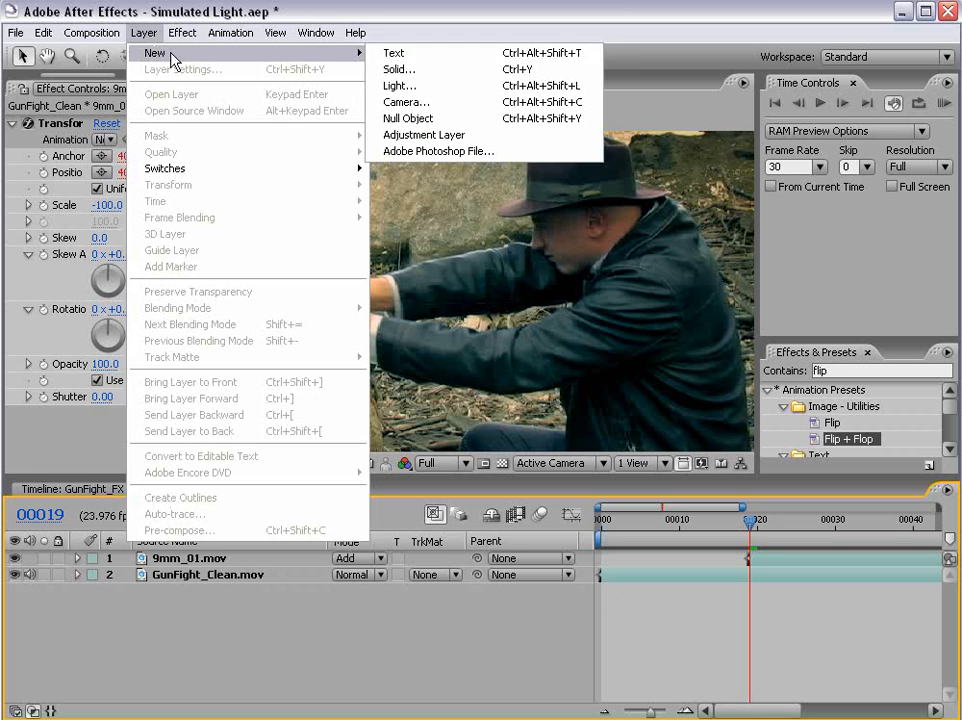
pyautogui.click(400, 133)
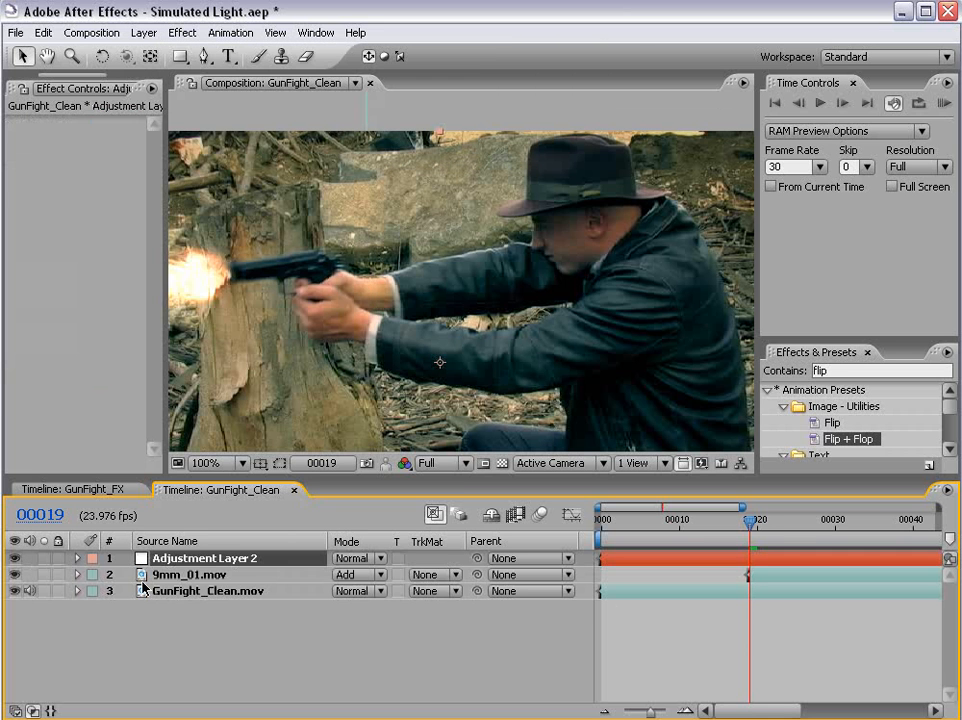
# Step: Draw a narrow Pen mask on the adjustment layer along the front edge of the hand holding the gun
pyautogui.click(204, 56)
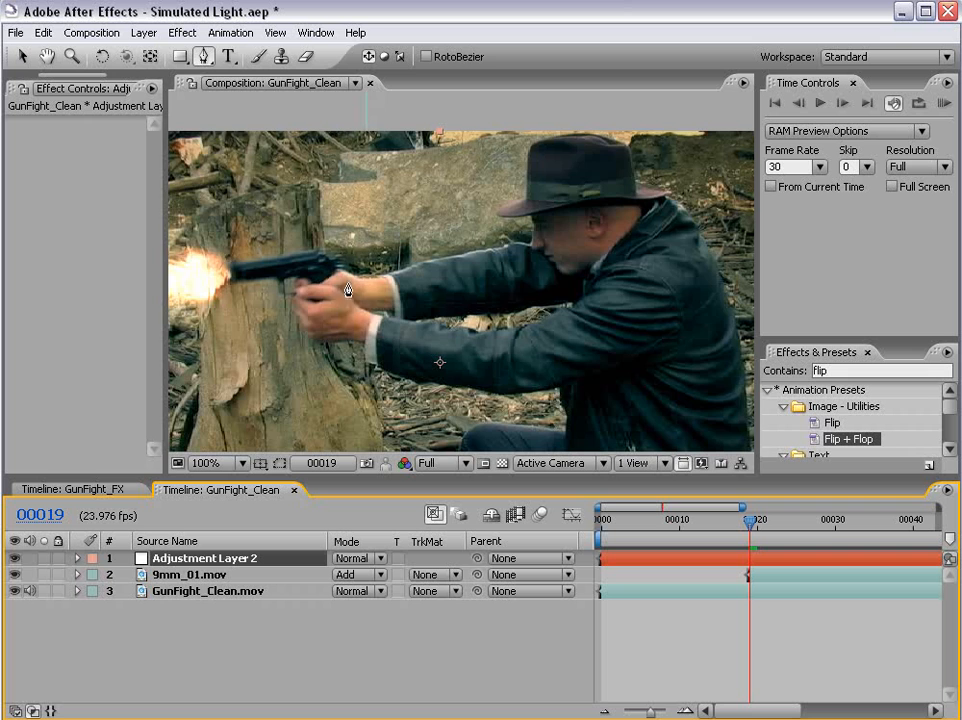
pyautogui.scroll(1, 348, 290)
pyautogui.moveTo(300, 324); pyautogui.dragTo(537, 281)
pyautogui.scroll(-1, 537, 281)
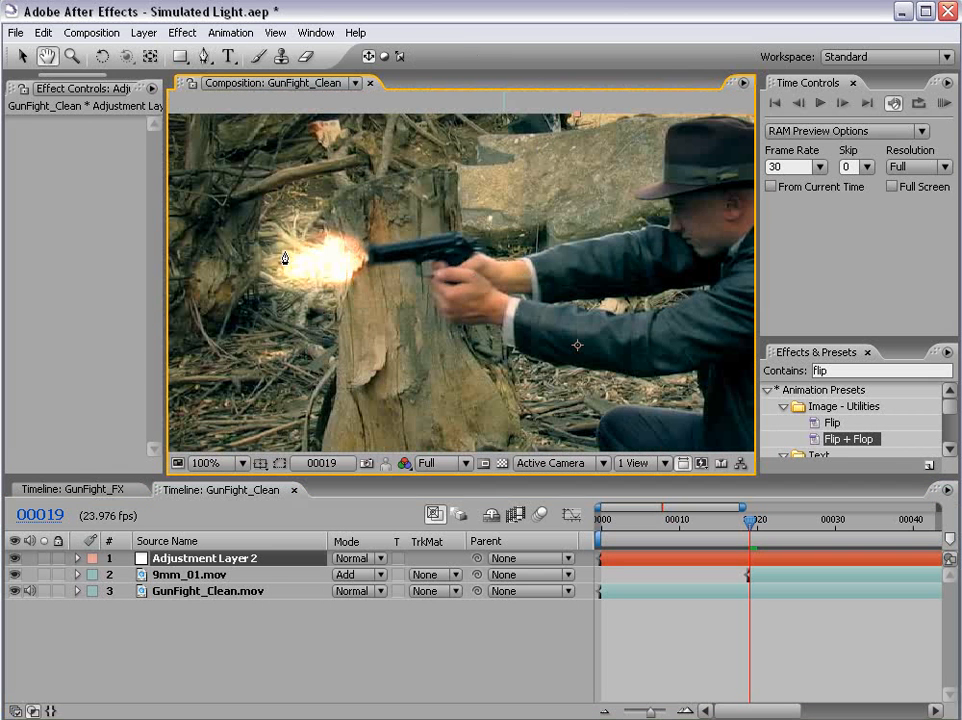
pyautogui.scroll(1, 440, 300)
pyautogui.moveTo(440, 300); pyautogui.dragTo(389, 281)
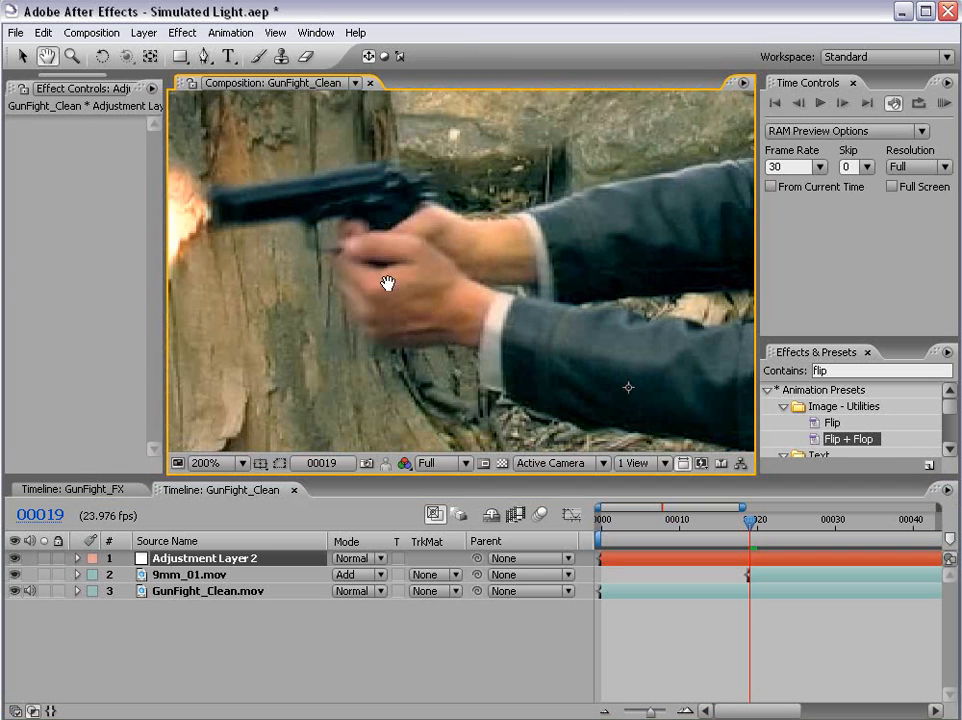
pyautogui.click(341, 240)
pyautogui.moveTo(365, 241); pyautogui.dragTo(365, 251)
pyautogui.click(365, 286)
pyautogui.click(365, 318)
pyautogui.click(344, 314)
pyautogui.click(343, 294)
pyautogui.click(335, 282)
pyautogui.click(335, 259)
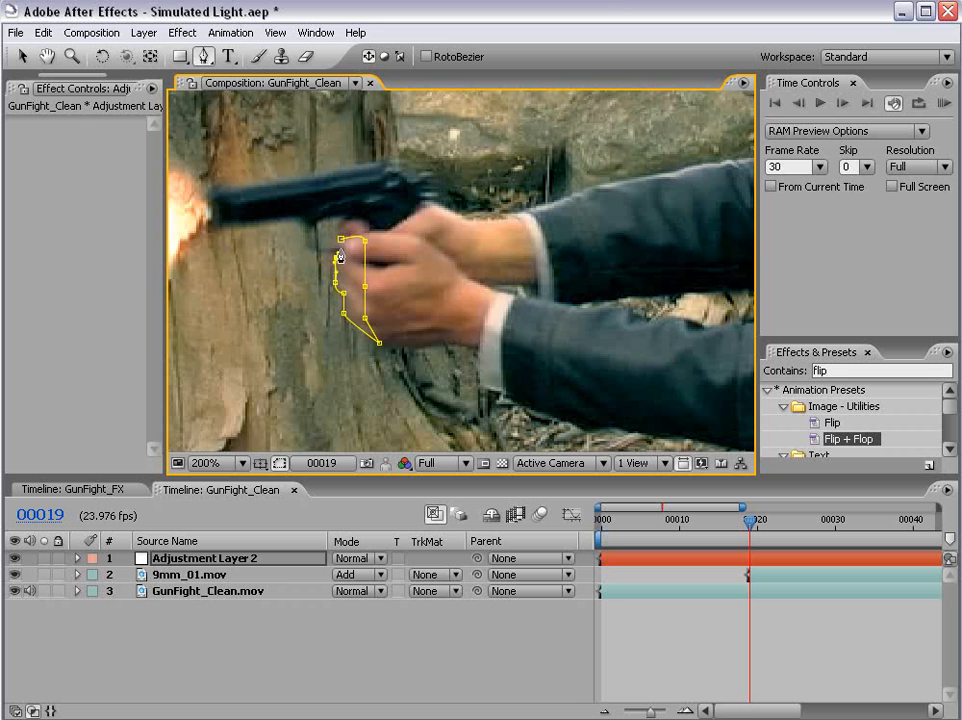
# Step: Draw a closed Pen mask along the front strip of the hat's crown, on the side facing the gun
pyautogui.moveTo(657, 284); pyautogui.dragTo(406, 270)
pyautogui.scroll(-1, 499, 286)
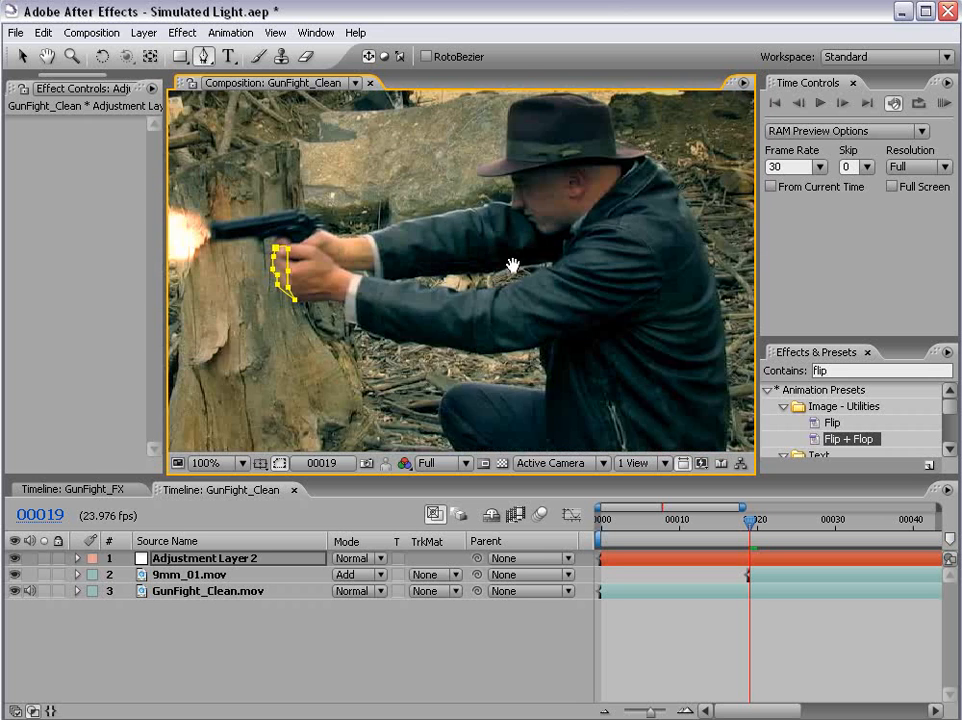
pyautogui.moveTo(556, 195); pyautogui.dragTo(587, 282)
pyautogui.scroll(1, 562, 280)
pyautogui.moveTo(572, 205); pyautogui.dragTo(417, 303)
pyautogui.click(496, 322)
pyautogui.moveTo(490, 254); pyautogui.dragTo(497, 240)
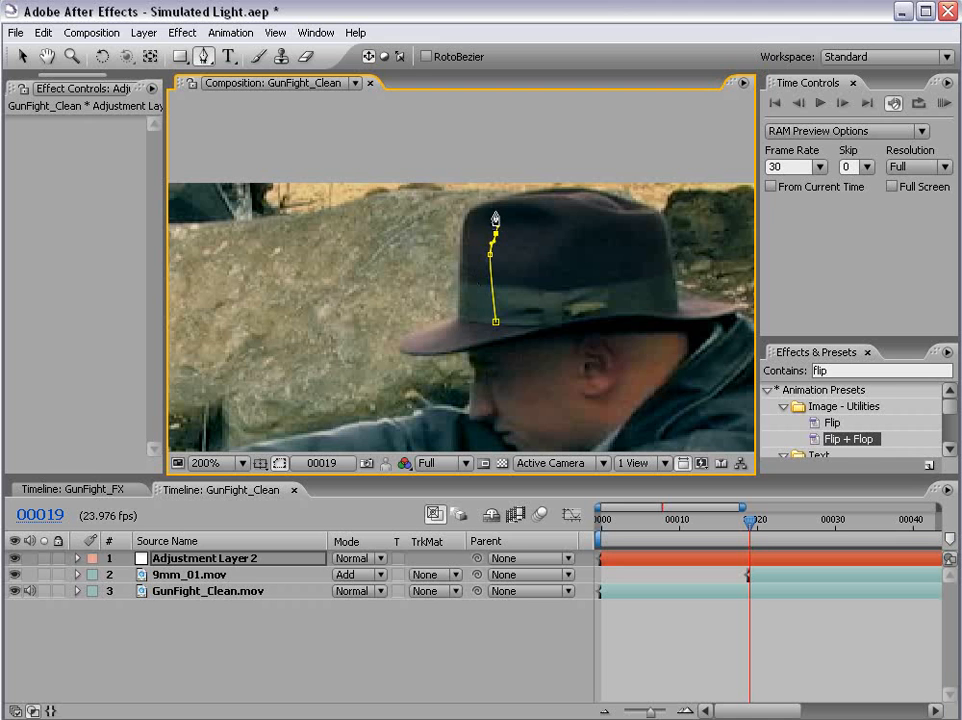
pyautogui.click(490, 205)
pyautogui.click(464, 214)
pyautogui.click(459, 288)
pyautogui.click(458, 320)
pyautogui.click(496, 322)
# Step: Draw a closed Pen mask around the front of the face, following the profile from the hat brim down to the chin
pyautogui.moveTo(576, 408); pyautogui.dragTo(469, 299)
pyautogui.scroll(1, 478, 260)
pyautogui.click(362, 180)
pyautogui.click(378, 213)
pyautogui.click(366, 302)
pyautogui.click(403, 319)
pyautogui.click(418, 335)
pyautogui.click(428, 350)
pyautogui.moveTo(456, 365); pyautogui.dragTo(552, 401)
pyautogui.click(557, 400)
pyautogui.hotkey('ctrl', 'z')
pyautogui.click(558, 392)
pyautogui.moveTo(521, 363); pyautogui.dragTo(514, 362)
pyautogui.moveTo(461, 311); pyautogui.dragTo(456, 306)
pyautogui.click(439, 269)
pyautogui.click(418, 226)
pyautogui.click(410, 163)
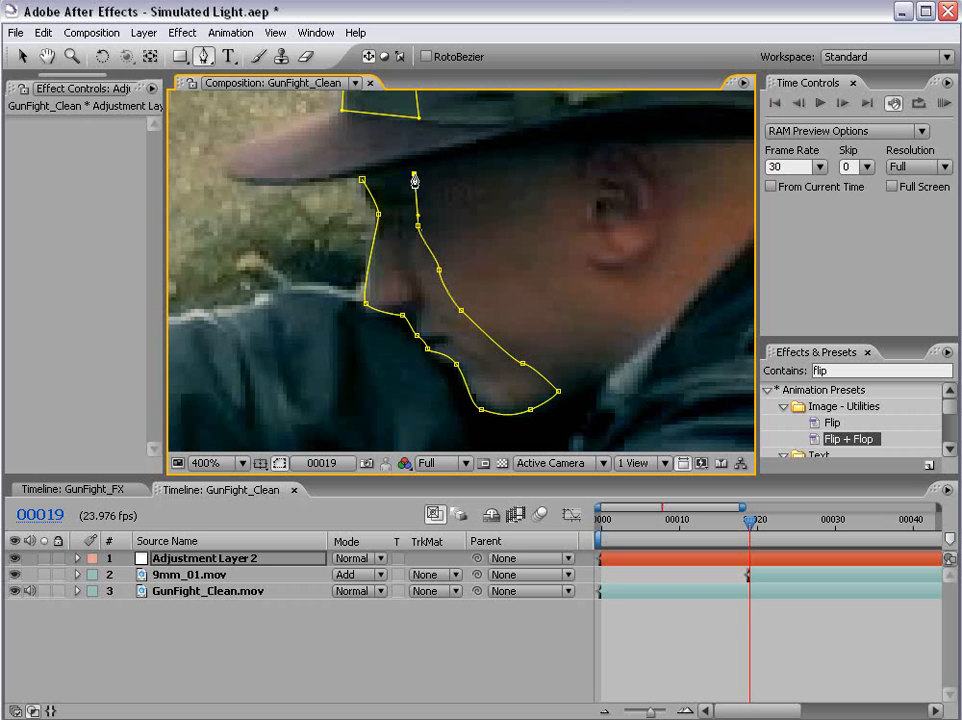
pyautogui.click(362, 180)
# Step: Draw a narrow triangular Pen mask along the front edge of the jacket's torso, just below the outstretched arm
pyautogui.press('/')
pyautogui.moveTo(463, 297); pyautogui.dragTo(513, 258)
pyautogui.scroll(-1, 498, 294)
pyautogui.moveTo(491, 339); pyautogui.dragTo(507, 275)
pyautogui.scroll(1, 485, 320)
pyautogui.click(515, 297)
pyautogui.moveTo(500, 372); pyautogui.dragTo(493, 318)
pyautogui.click(491, 300)
pyautogui.click(516, 294)
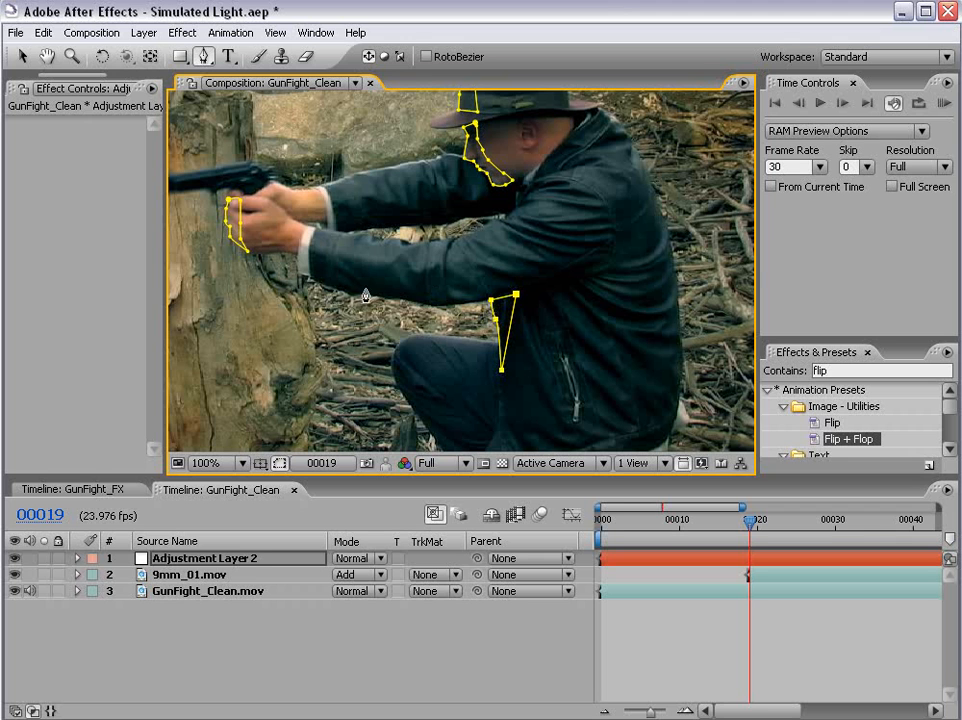
# Step: Draw a thin Pen mask along the underside of the forearm sleeve, starting at the cuff, and reselect the adjustment layer
pyautogui.click(387, 297)
pyautogui.click(298, 255)
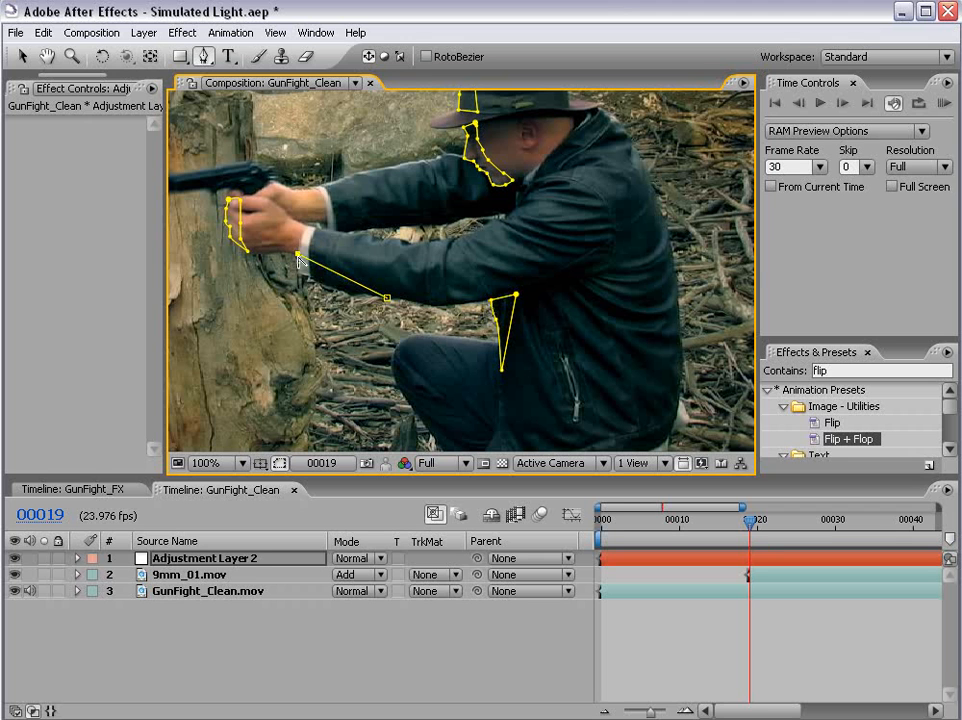
pyautogui.click(307, 278)
pyautogui.click(331, 288)
pyautogui.click(666, 606)
pyautogui.press(',')
pyautogui.click(755, 563)
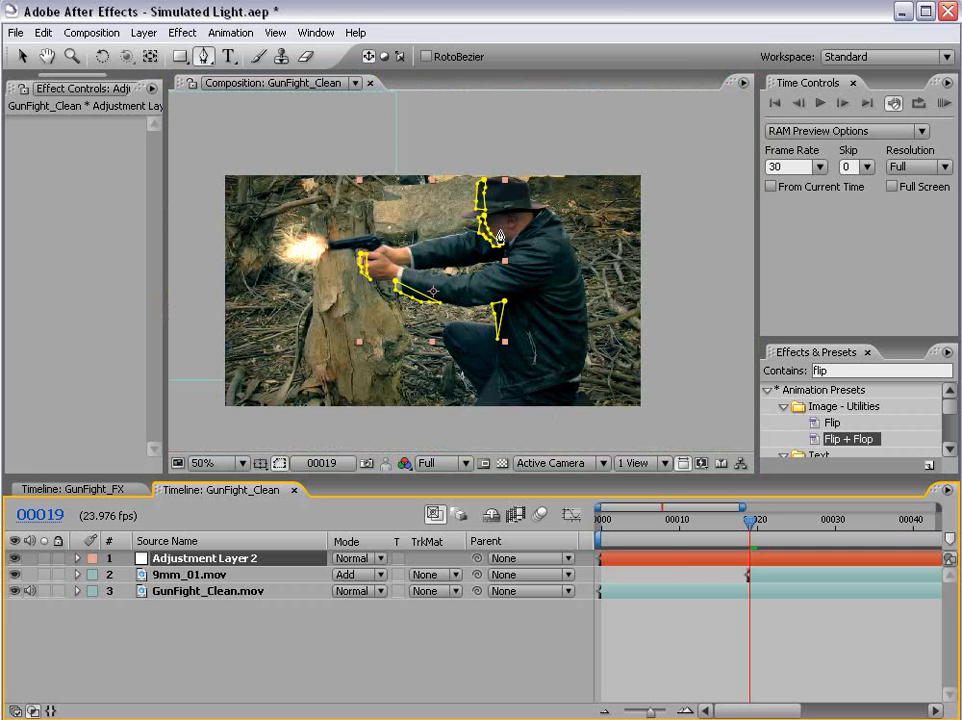
# Step: Apply the Levels color correction effect to the adjustment layer
pyautogui.press('.')
pyautogui.press('h')
pyautogui.moveTo(526, 290); pyautogui.dragTo(532, 346)
pyautogui.click(182, 33)
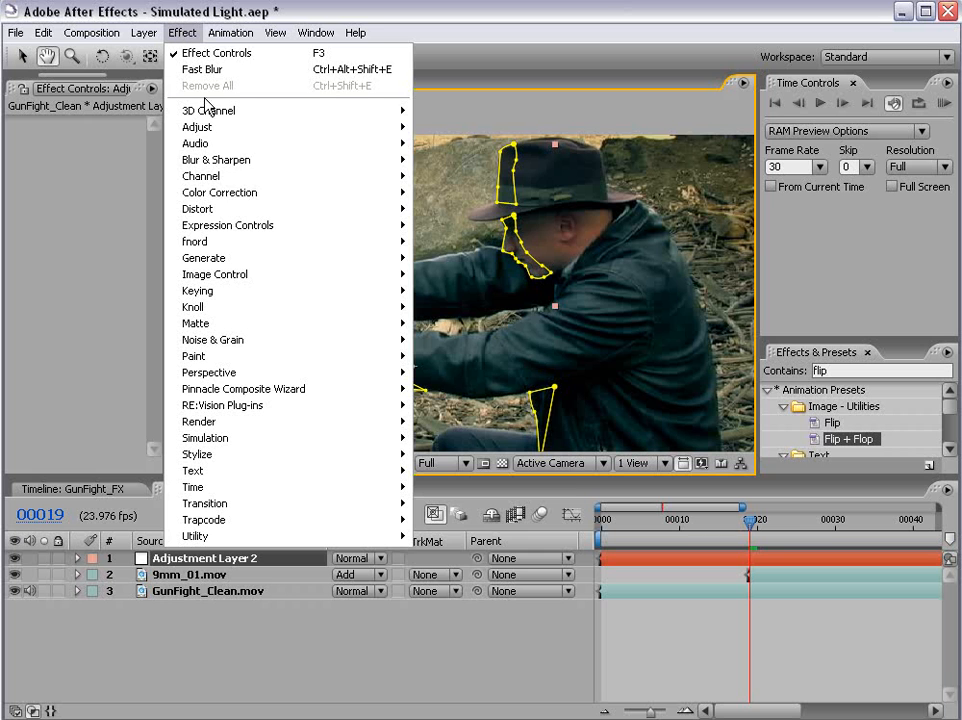
pyautogui.moveTo(257, 194)
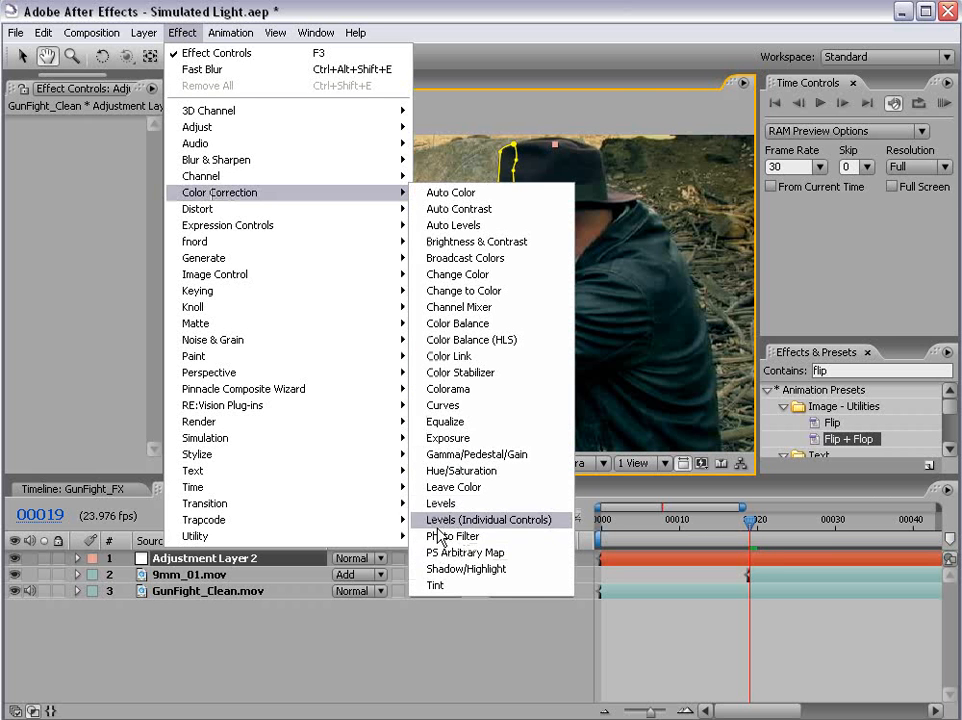
pyautogui.click(490, 504)
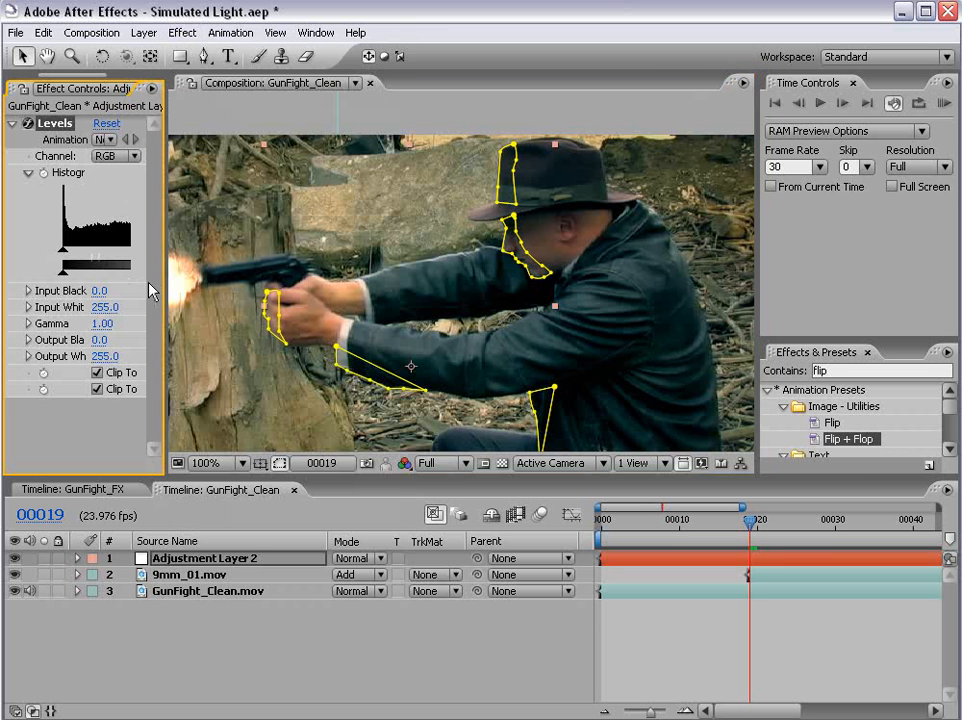
# Step: Hide the mask outlines in the composition view and set the Levels Input White to 125
pyautogui.moveTo(165, 289); pyautogui.dragTo(351, 290)
pyautogui.click(192, 541)
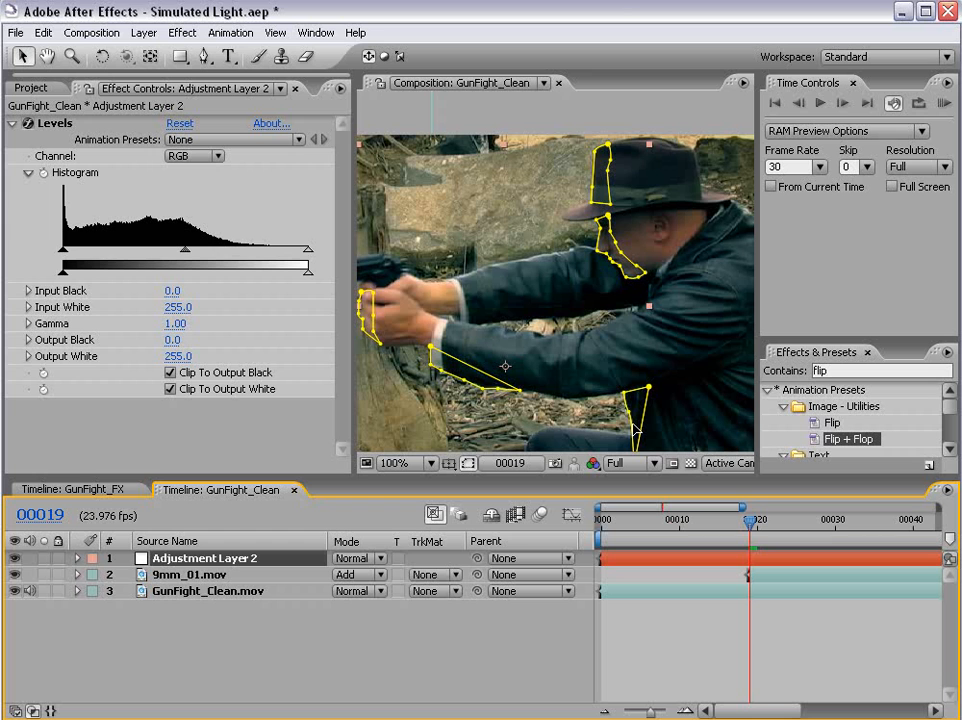
pyautogui.press('space')
pyautogui.moveTo(542, 369); pyautogui.dragTo(562, 346)
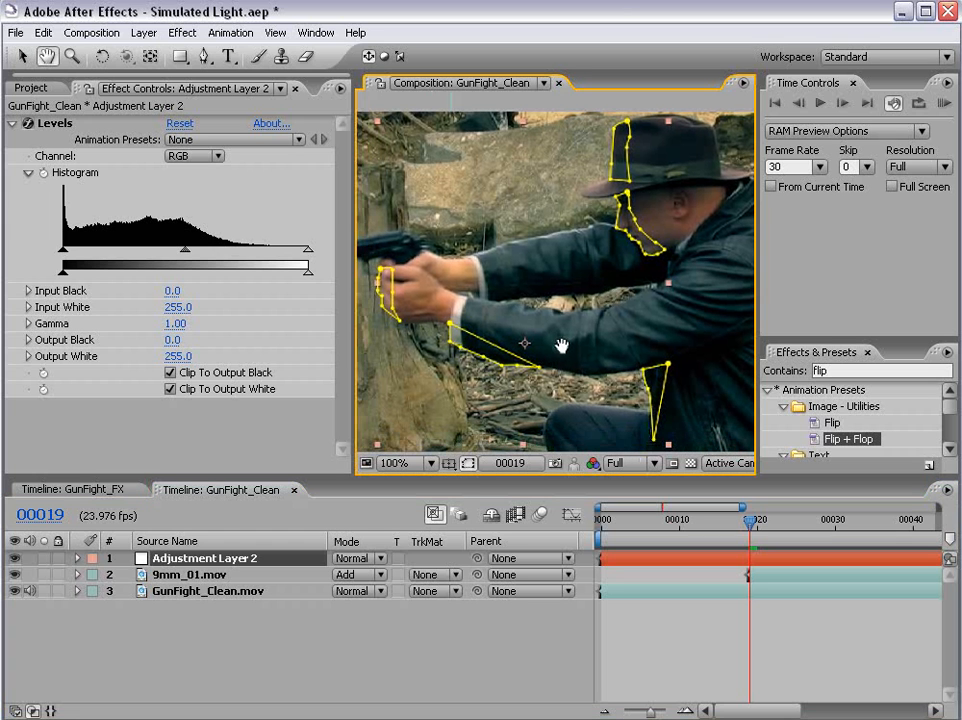
pyautogui.click(468, 464)
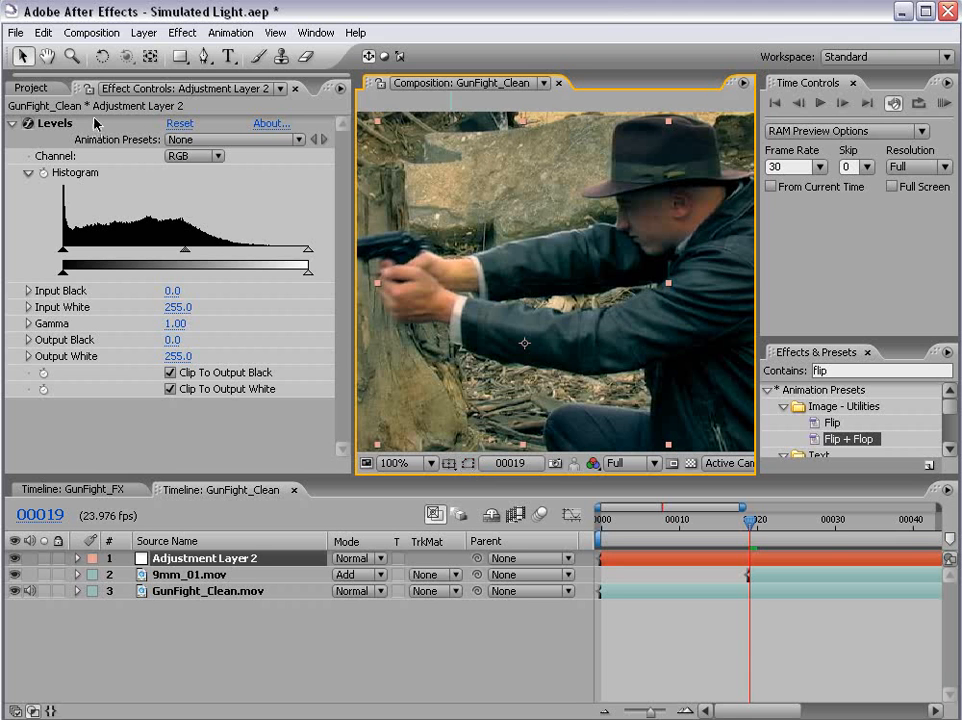
pyautogui.moveTo(308, 250); pyautogui.dragTo(183, 253)
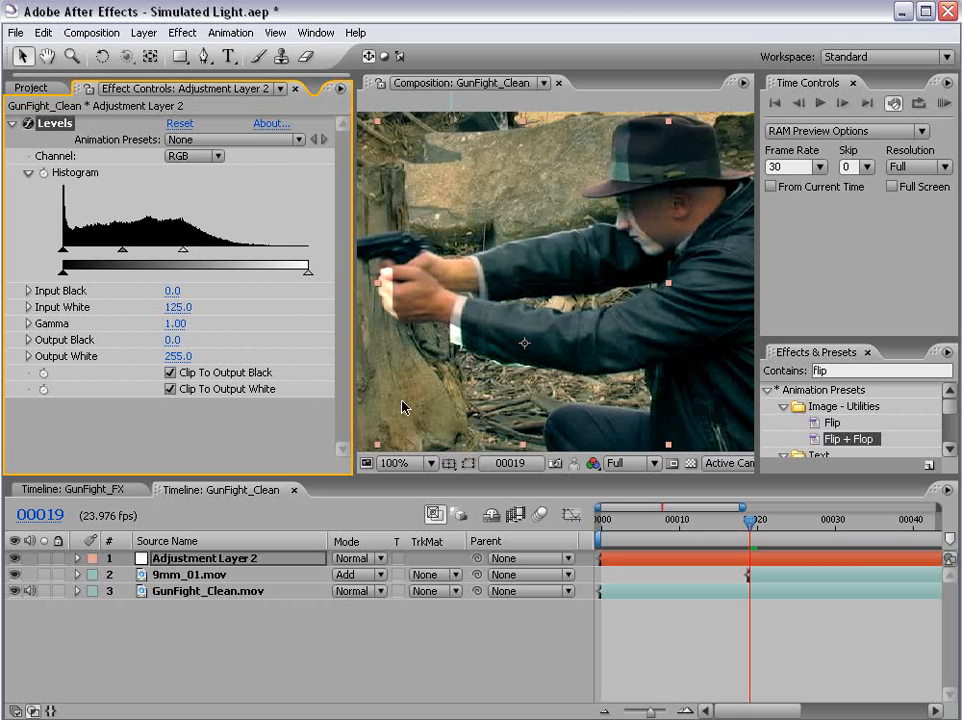
# Step: Set the Mask Feather of all five masks on the adjustment layer to 3 pixels
pyautogui.click(214, 520)
pyautogui.moveTo(214, 477); pyautogui.dragTo(204, 412)
pyautogui.press('f')
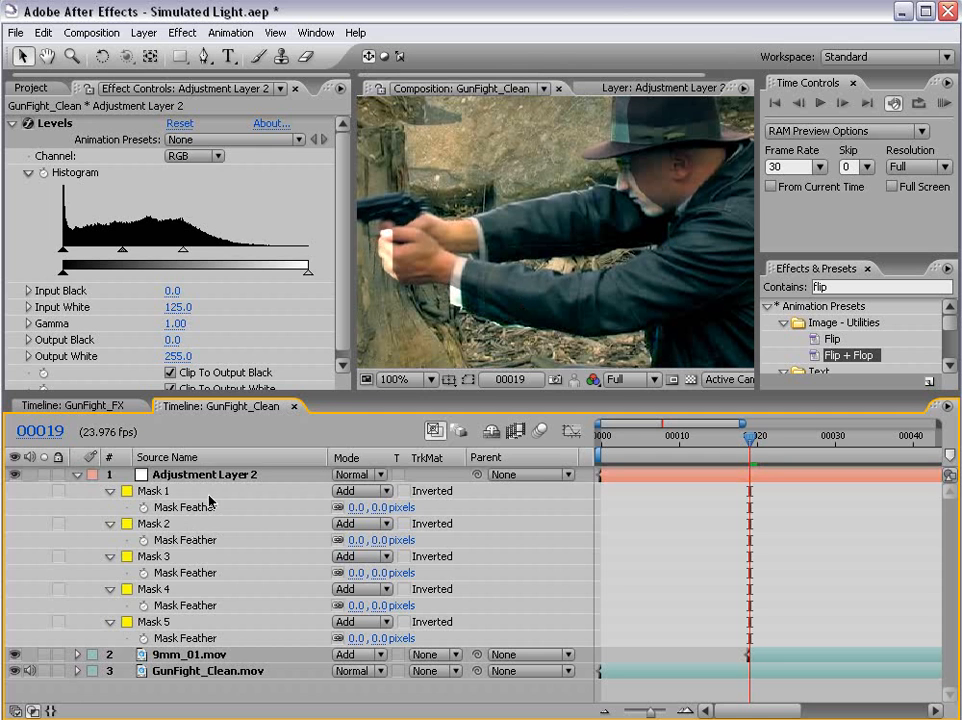
pyautogui.click(205, 506)
pyautogui.keyDown('ctrl'); pyautogui.click(187, 538); pyautogui.keyUp('ctrl')
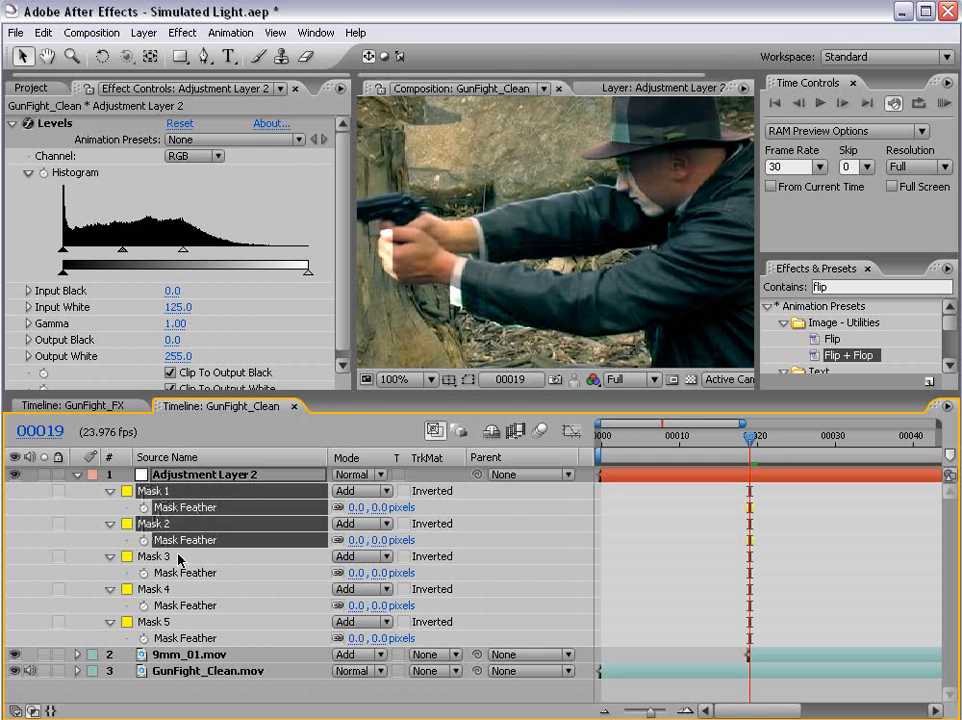
pyautogui.keyDown('ctrl'); pyautogui.click(184, 572); pyautogui.keyUp('ctrl')
pyautogui.keyDown('ctrl'); pyautogui.click(187, 605); pyautogui.keyUp('ctrl')
pyautogui.keyDown('ctrl'); pyautogui.click(189, 637); pyautogui.keyUp('ctrl')
pyautogui.click(380, 638)
pyautogui.write('3')
pyautogui.press('Return')
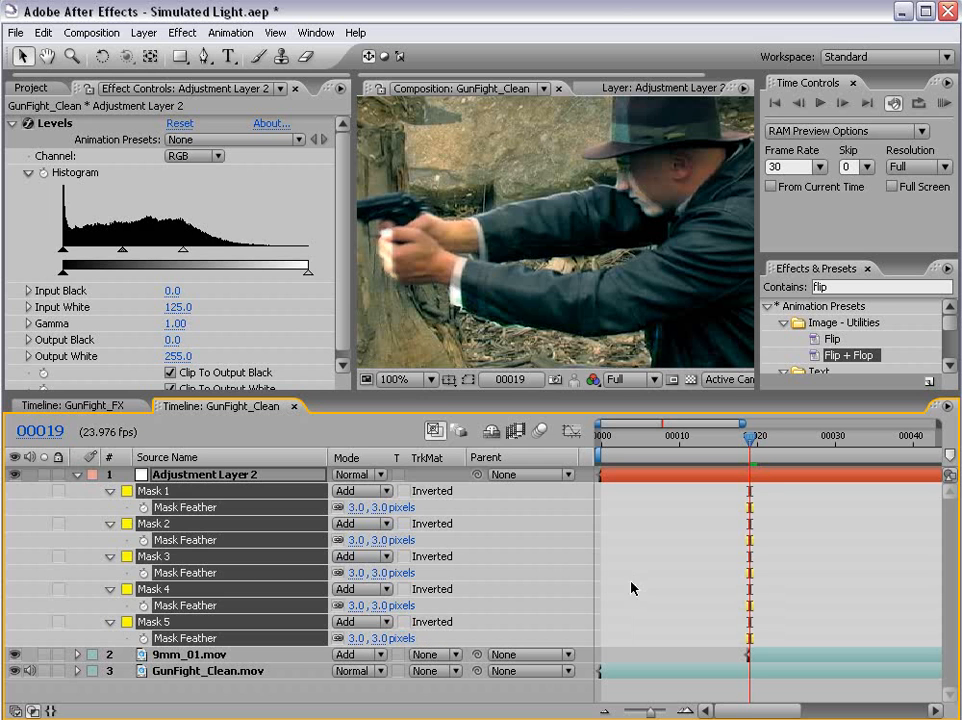
# Step: Deselect the masks and raise the Levels Input White of the adjustment layer to 175
pyautogui.click(631, 588)
pyautogui.press('space')
pyautogui.moveTo(594, 237); pyautogui.dragTo(551, 263)
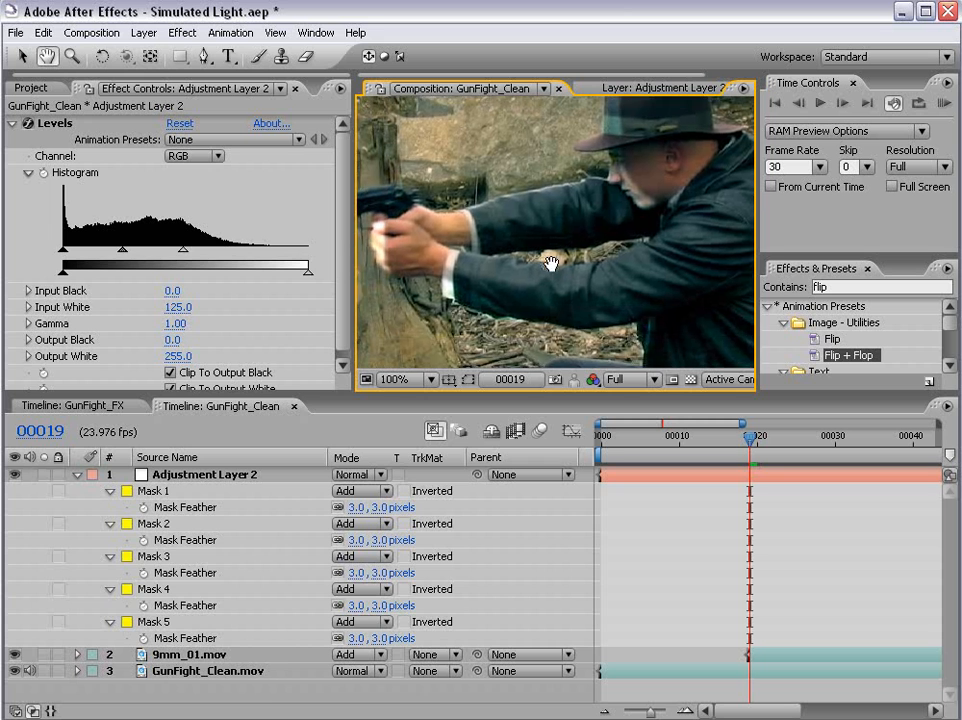
pyautogui.moveTo(455, 302); pyautogui.dragTo(470, 296)
pyautogui.moveTo(184, 252)
pyautogui.mouseDown()
pyautogui.moveTo(243, 253)
pyautogui.moveTo(231, 258)
pyautogui.mouseUp()
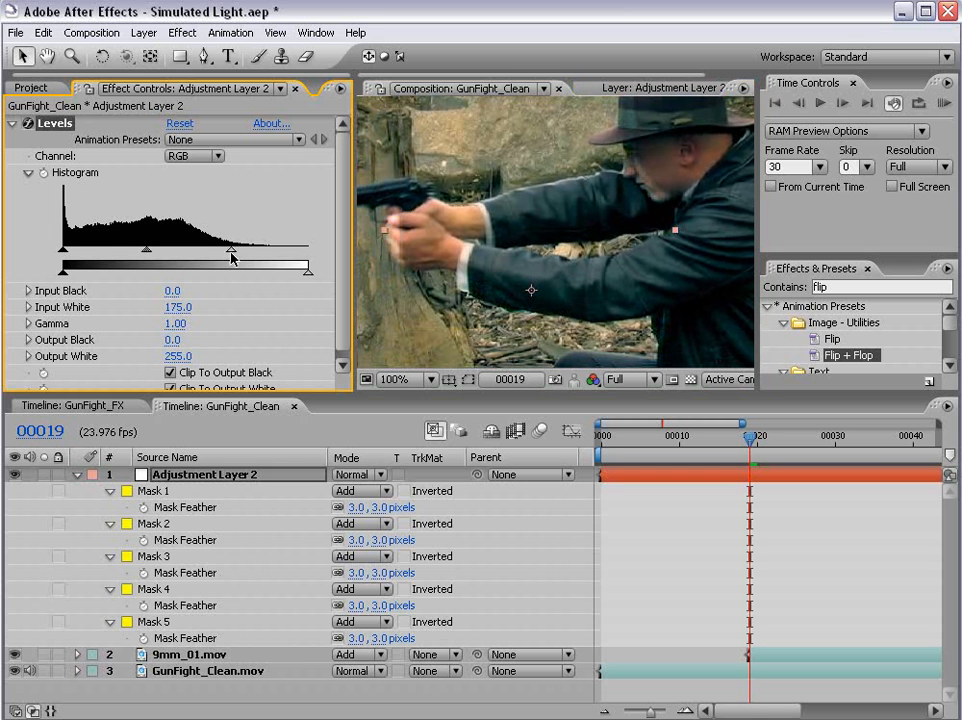
# Step: Warm the adjustment layer's Levels by setting Blue Gamma to 0.90 and Red Gamma to 1.15
pyautogui.click(182, 156)
pyautogui.click(200, 210)
pyautogui.moveTo(186, 252)
pyautogui.mouseDown()
pyautogui.moveTo(210, 253)
pyautogui.moveTo(195, 256)
pyautogui.mouseUp()
pyautogui.click(196, 157)
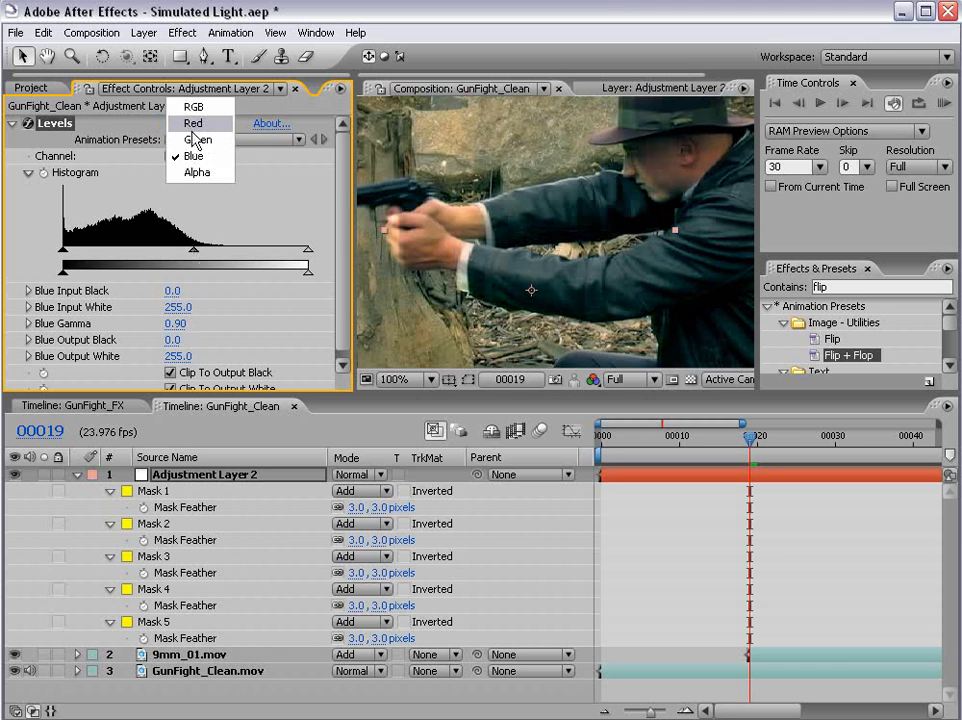
pyautogui.click(196, 123)
pyautogui.moveTo(186, 254); pyautogui.dragTo(175, 256)
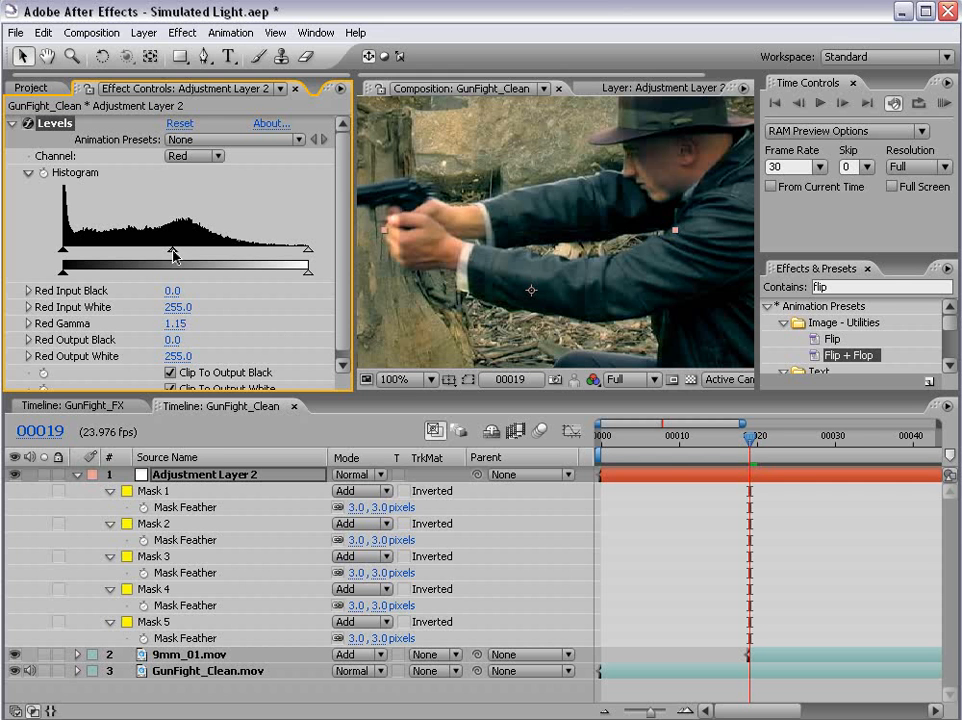
# Step: Show the mask outlines again and set the Mask Feather of the face mask, Mask 3, to 10 pixels
pyautogui.press('space')
pyautogui.moveTo(589, 288); pyautogui.dragTo(597, 277)
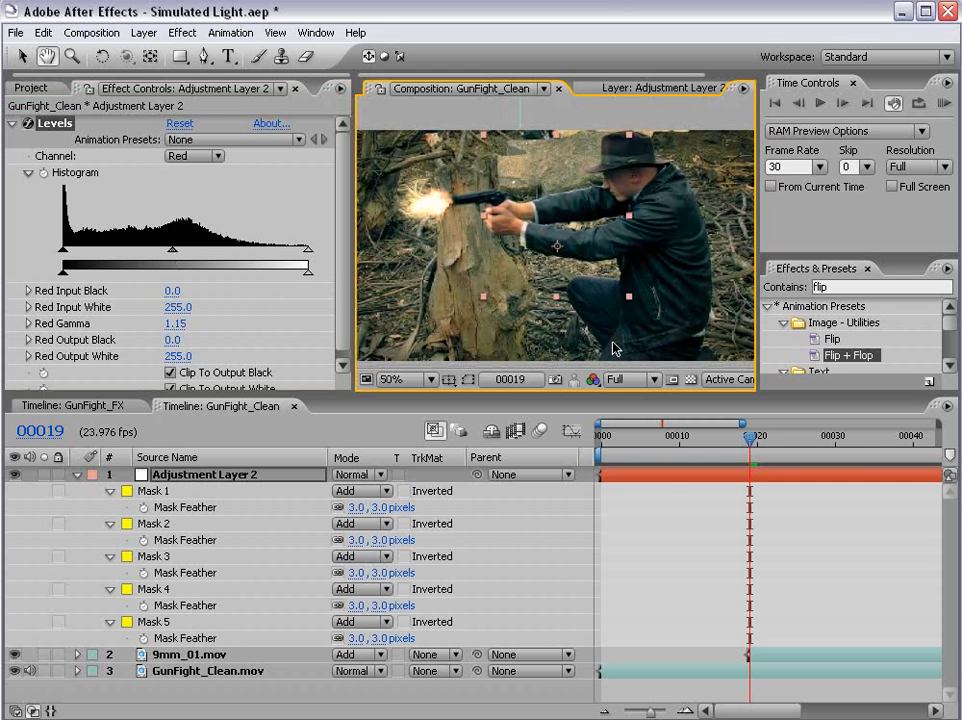
pyautogui.press('`')
pyautogui.press('.')
pyautogui.press('`')
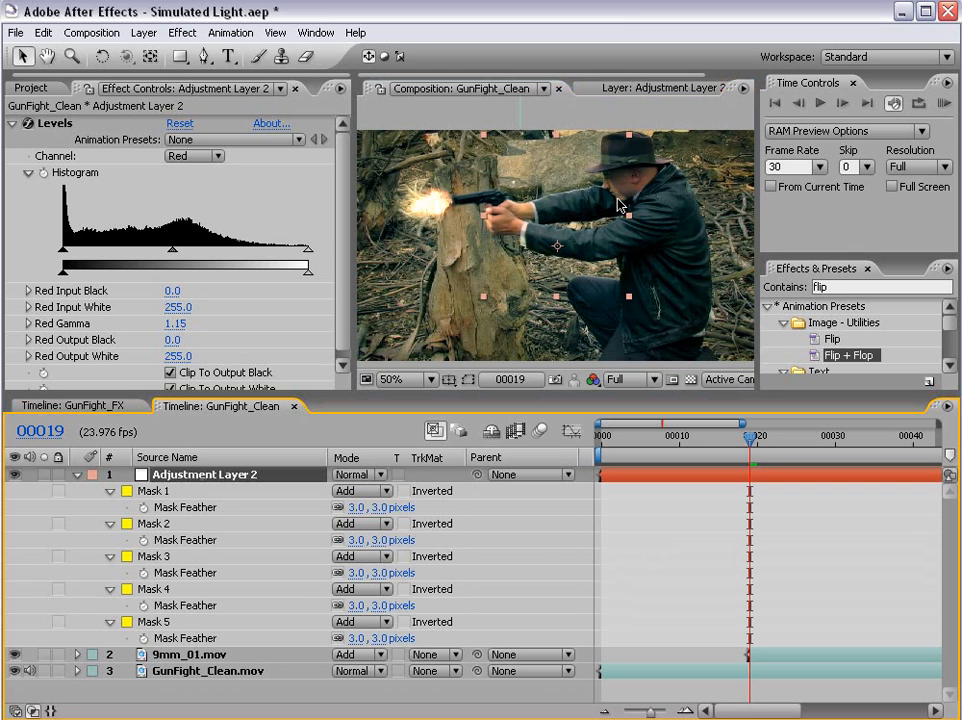
pyautogui.click(467, 380)
pyautogui.click(614, 186)
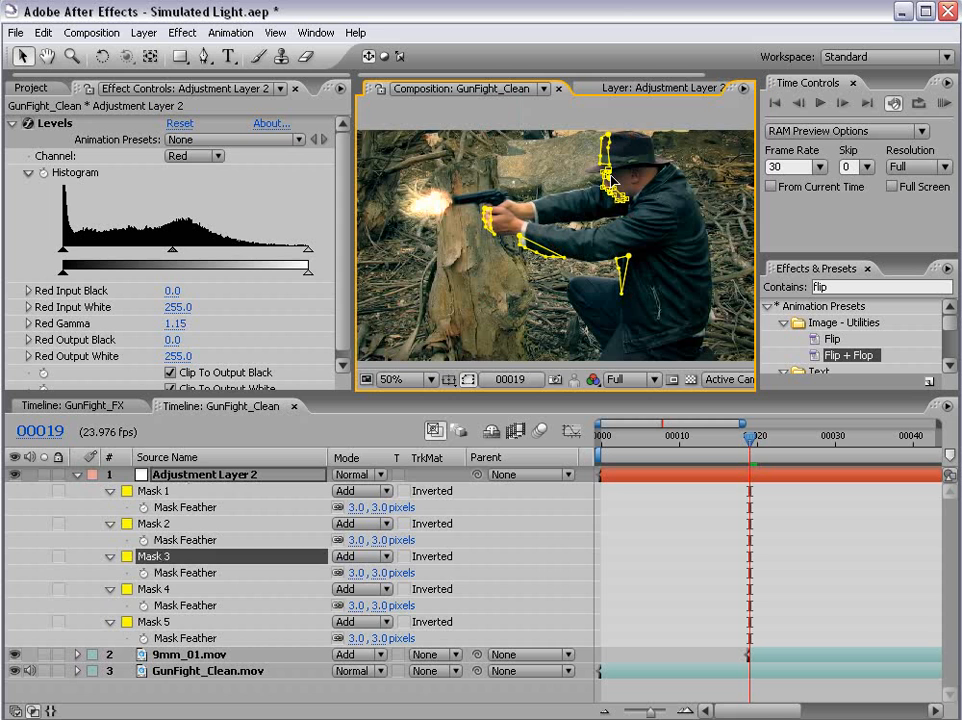
pyautogui.moveTo(381, 574)
pyautogui.mouseDown()
pyautogui.moveTo(396, 574)
pyautogui.moveTo(388, 575)
pyautogui.mouseUp()
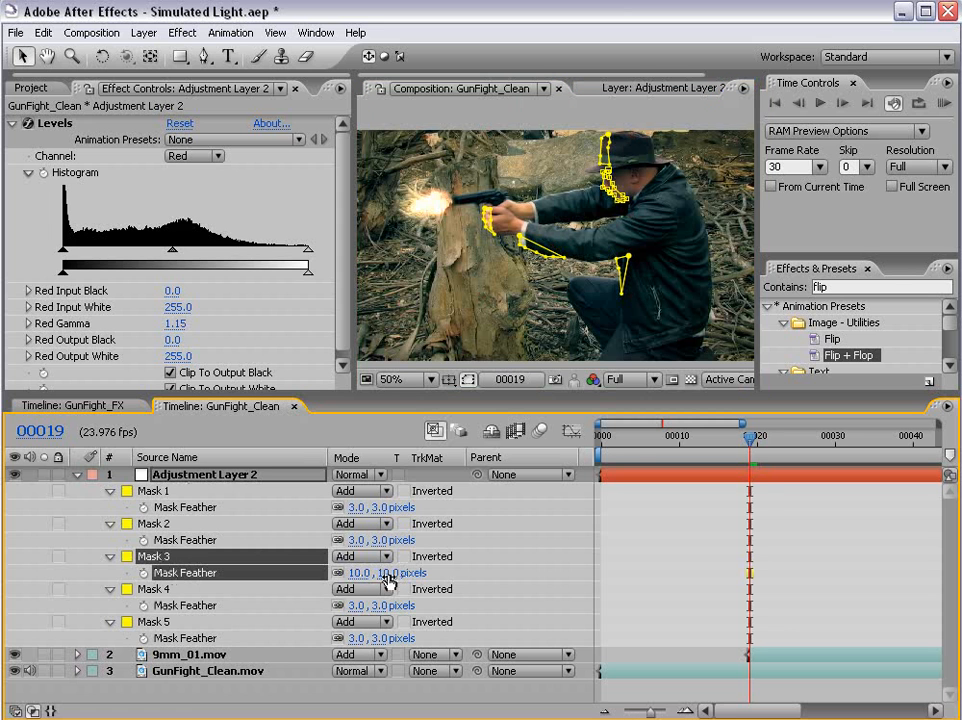
pyautogui.press('F2')
# Step: Return the Levels channel to RGB and set Input White to 168
pyautogui.press('.')
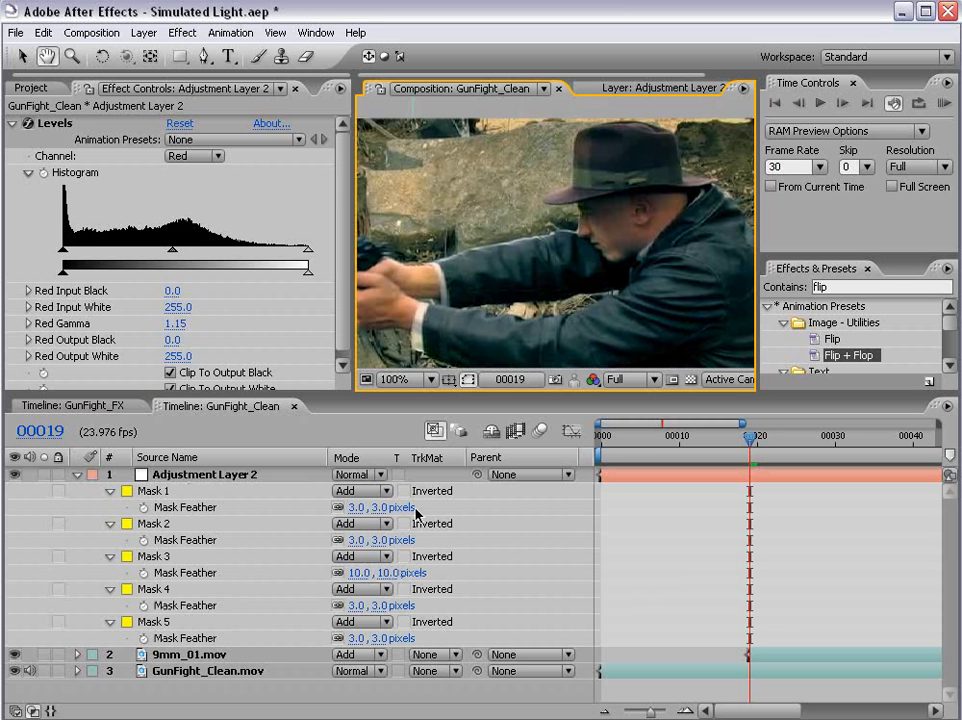
pyautogui.click(198, 156)
pyautogui.click(193, 140)
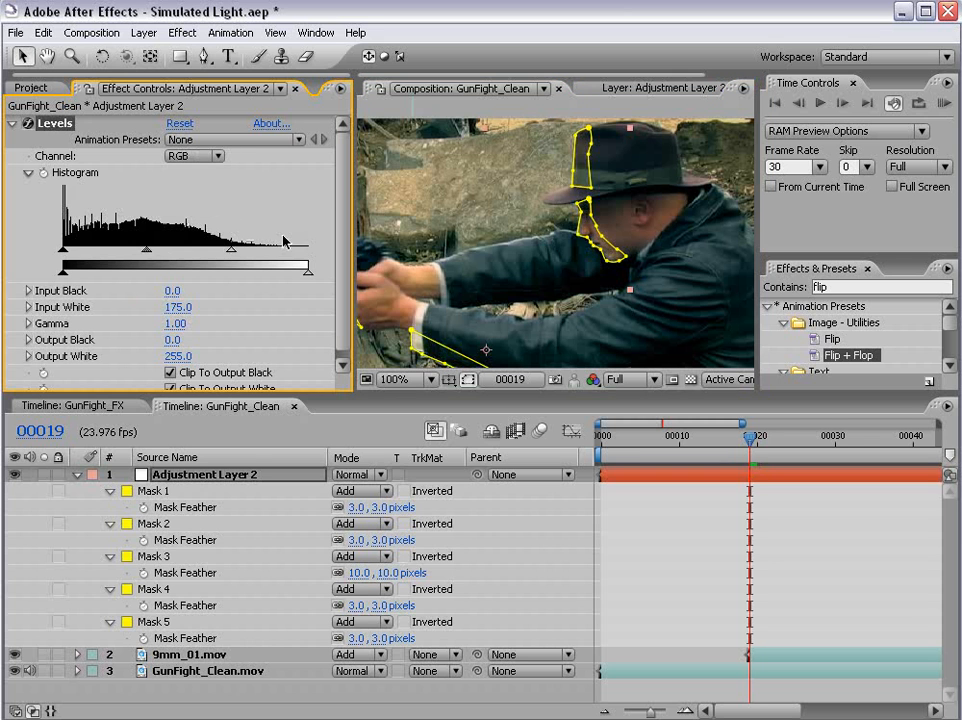
pyautogui.moveTo(231, 253); pyautogui.dragTo(224, 253)
# Step: Trim the adjustment layer to begin at frame 19 and end right after the muzzle flash
pyautogui.scroll(-2, 580, 316)
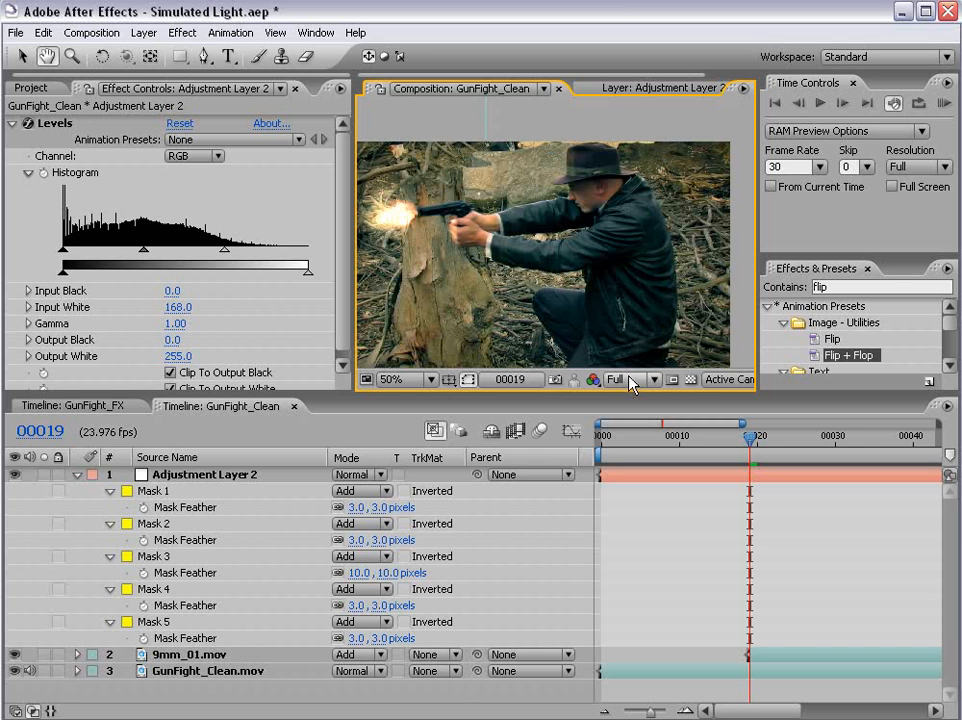
pyautogui.press('pageup')
pyautogui.press('pagedown')
pyautogui.press('pageup')
pyautogui.press('pagedown')
pyautogui.click(741, 481)
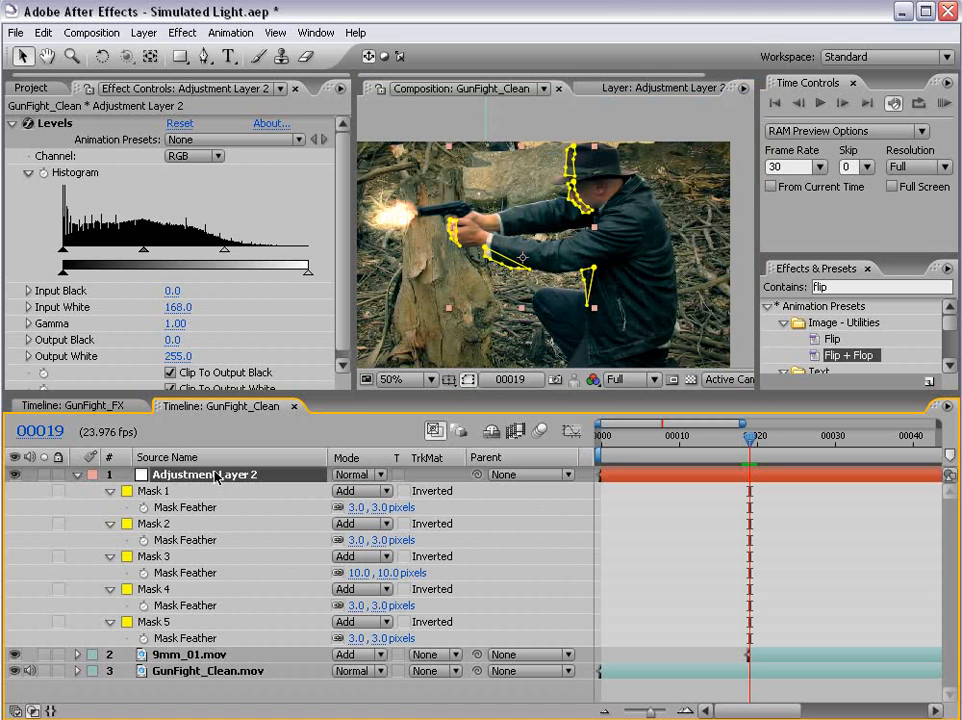
pyautogui.moveTo(599, 479); pyautogui.dragTo(748, 488)
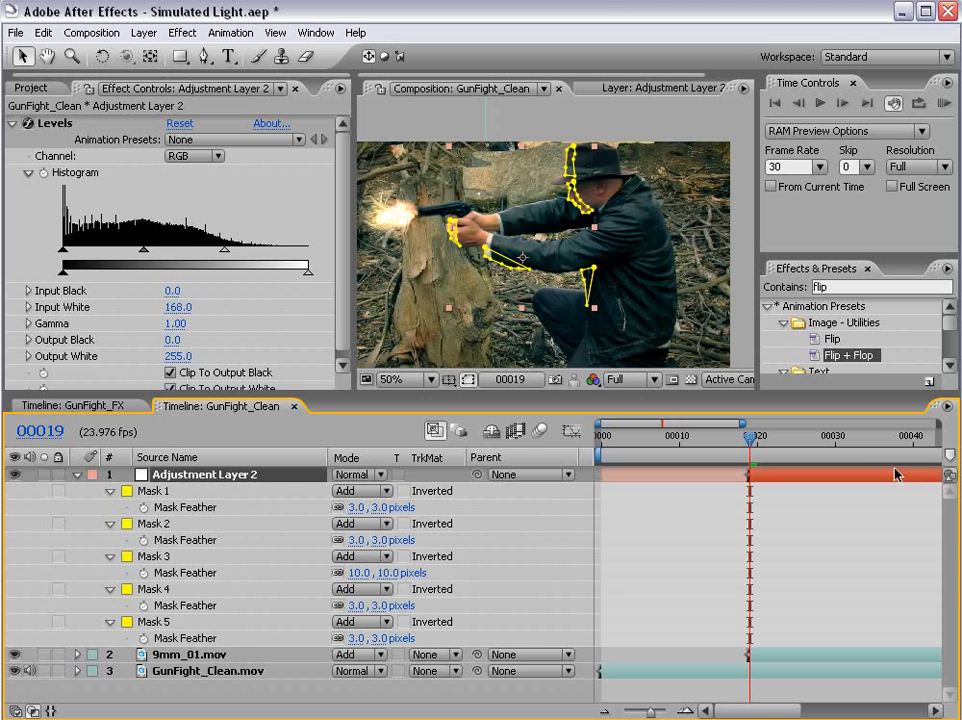
pyautogui.hotkey('alt', ']')
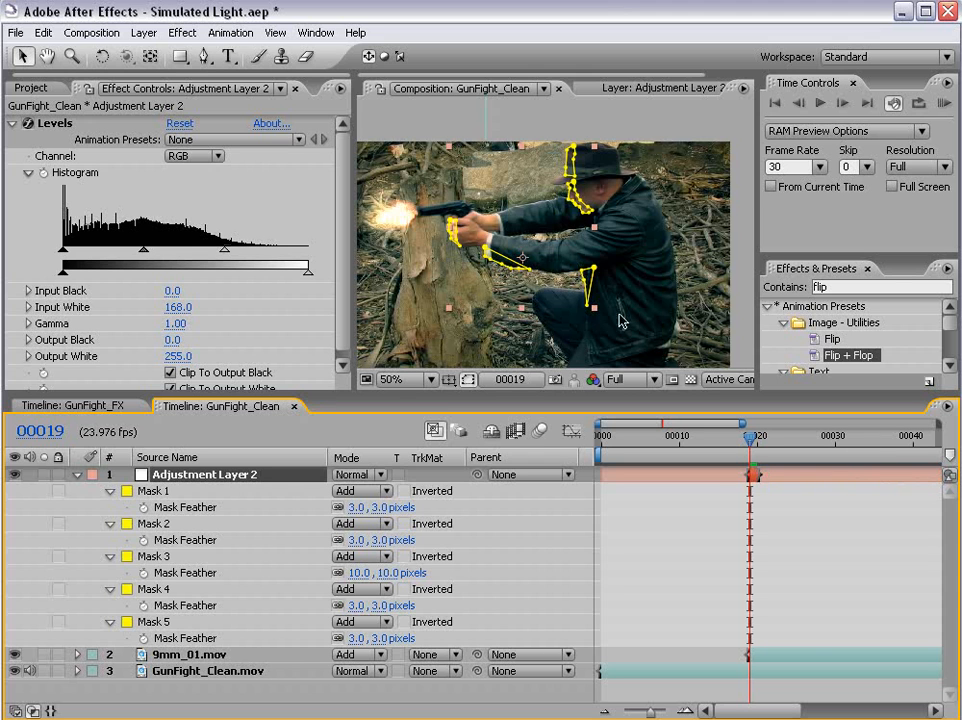
# Step: Deselect the layer and compare frames 18 and 19 repeatedly to judge the simulated light on the shooter
pyautogui.press('F2')
pyautogui.press('pageup')
pyautogui.press('pagedown')
pyautogui.press('pageup')
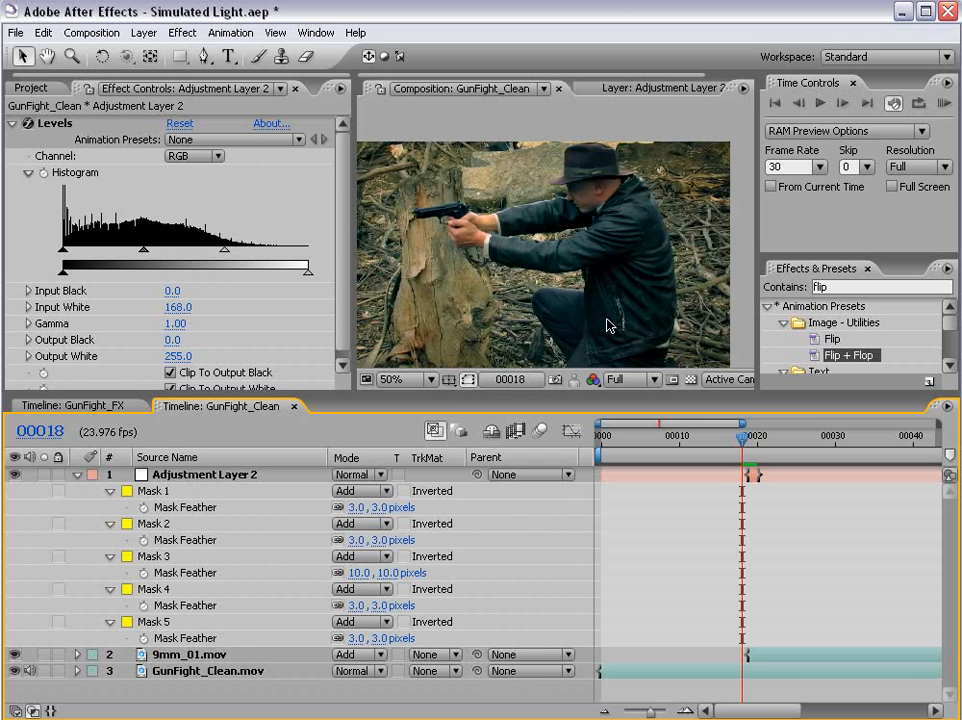
pyautogui.press('pagedown')
pyautogui.press('pageup')
pyautogui.press('pagedown')
pyautogui.press('pageup')
pyautogui.press('pagedown')
pyautogui.press('pageup')
pyautogui.press('pagedown')
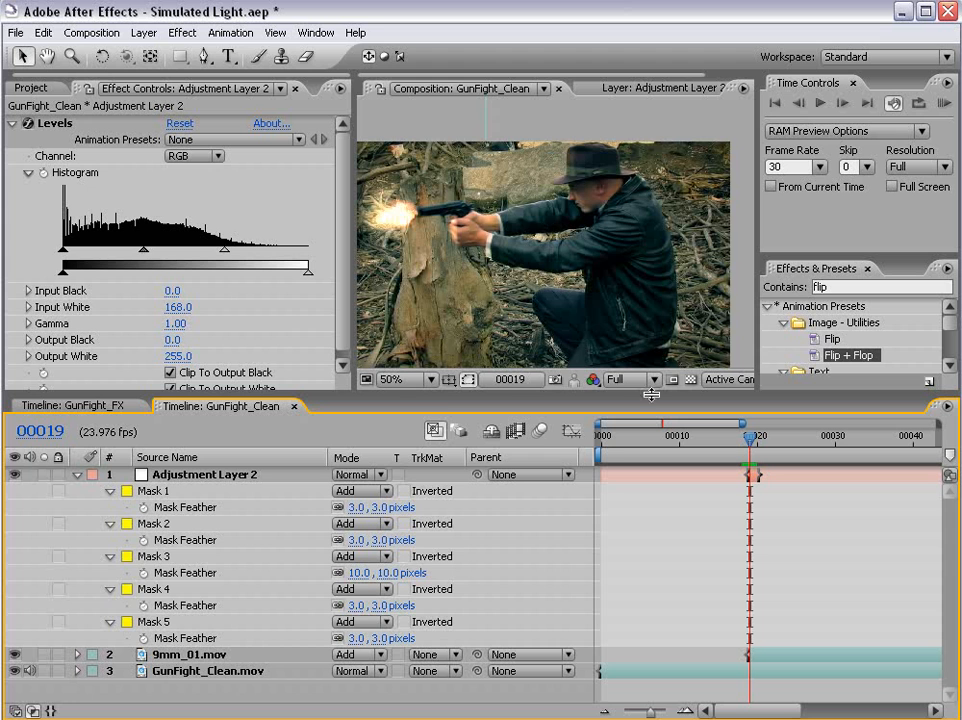
# Step: Draw a closed Pen mask on the adjustment layer around the side of the tree stump facing the muzzle flash
pyautogui.press('space')
pyautogui.moveTo(434, 234); pyautogui.dragTo(538, 239)
pyautogui.scroll(1, 539, 250)
pyautogui.scroll(-1, 558, 299)
pyautogui.moveTo(558, 299); pyautogui.dragTo(552, 253)
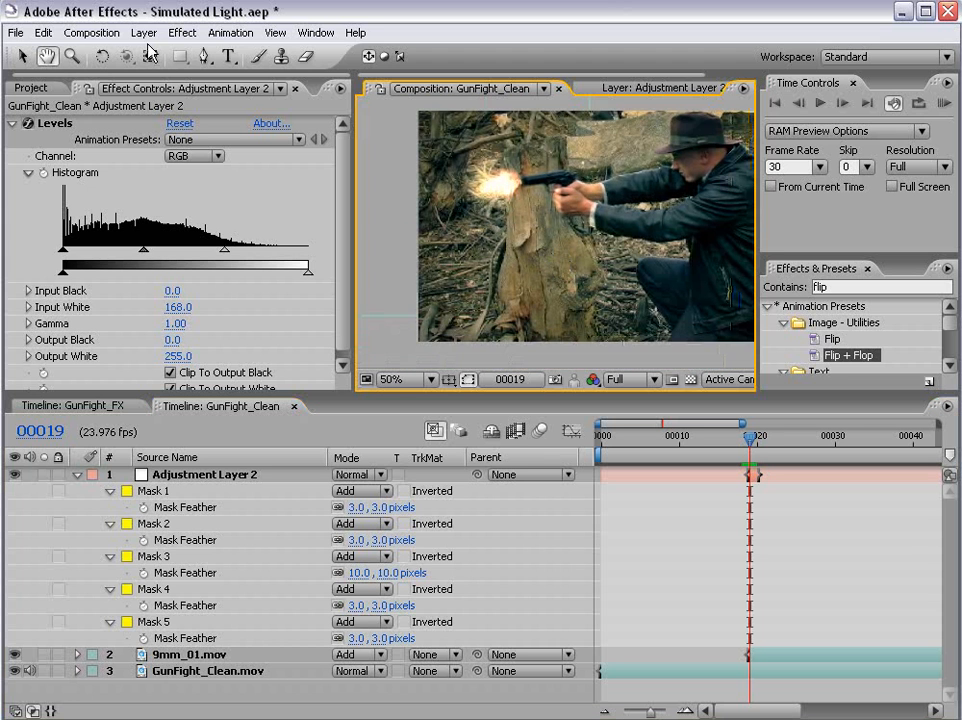
pyautogui.click(203, 459)
pyautogui.click(209, 476)
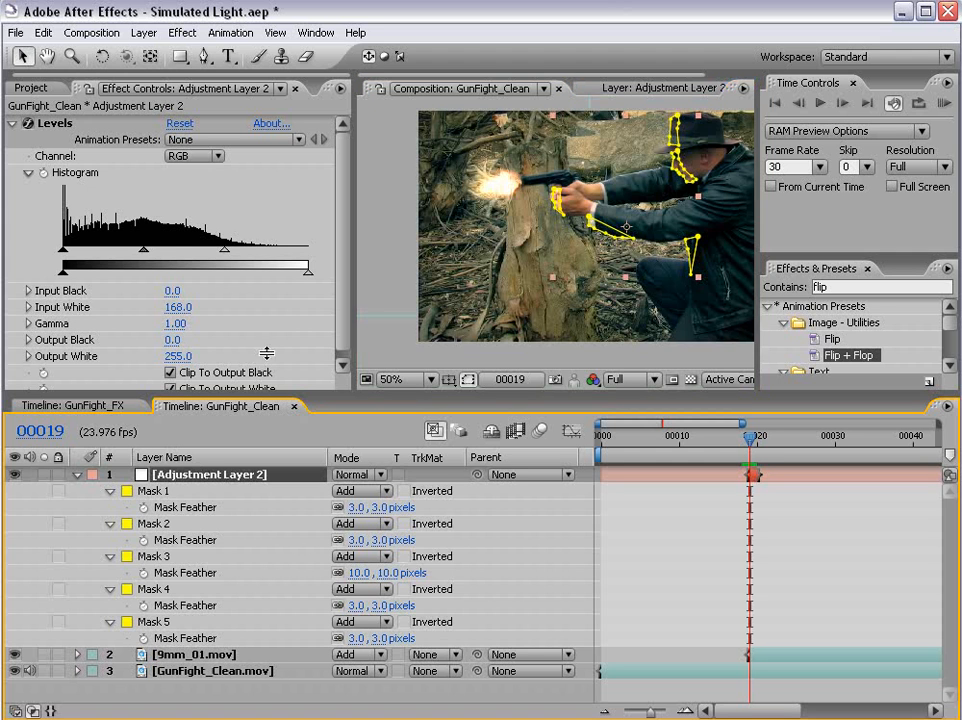
pyautogui.scroll(2, 530, 250)
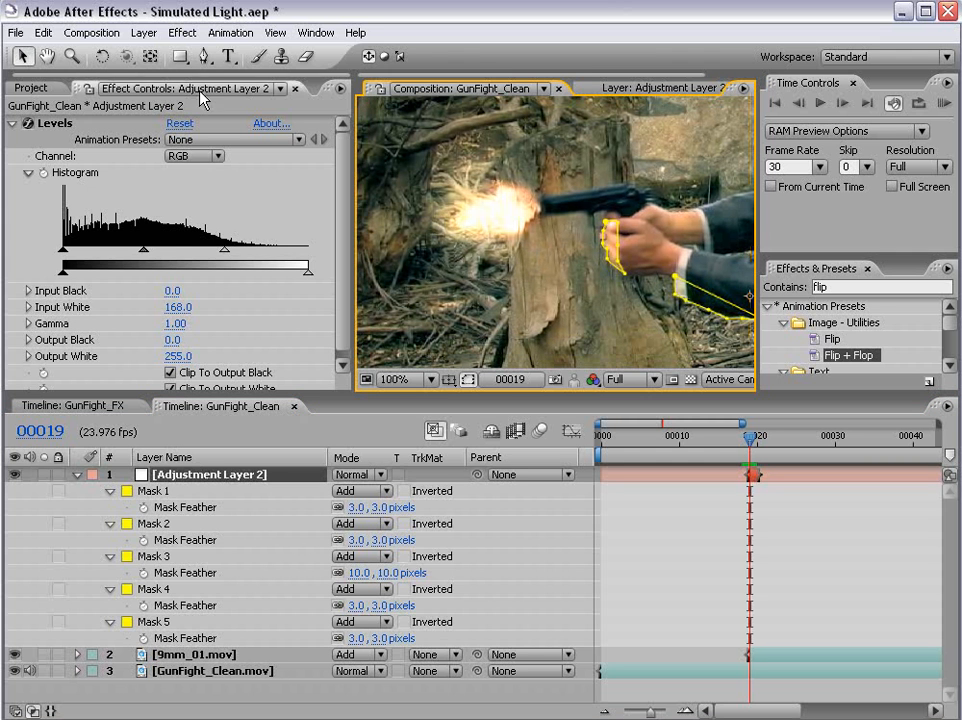
pyautogui.click(204, 56)
pyautogui.click(540, 134)
pyautogui.click(493, 161)
pyautogui.moveTo(588, 273); pyautogui.dragTo(567, 199)
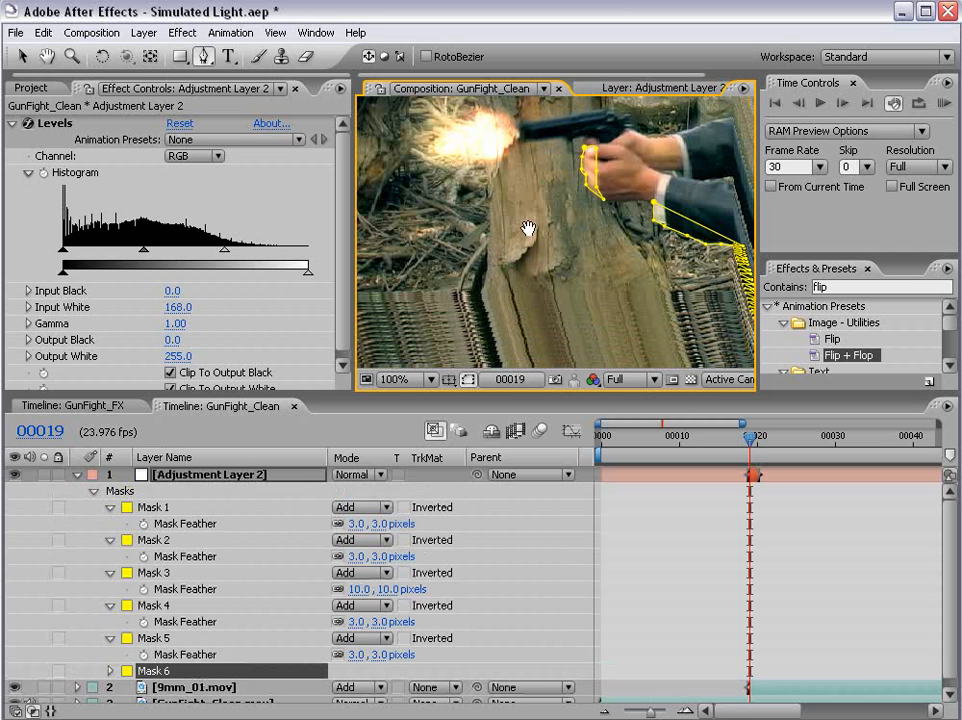
pyautogui.click(482, 277)
pyautogui.click(469, 331)
pyautogui.click(506, 281)
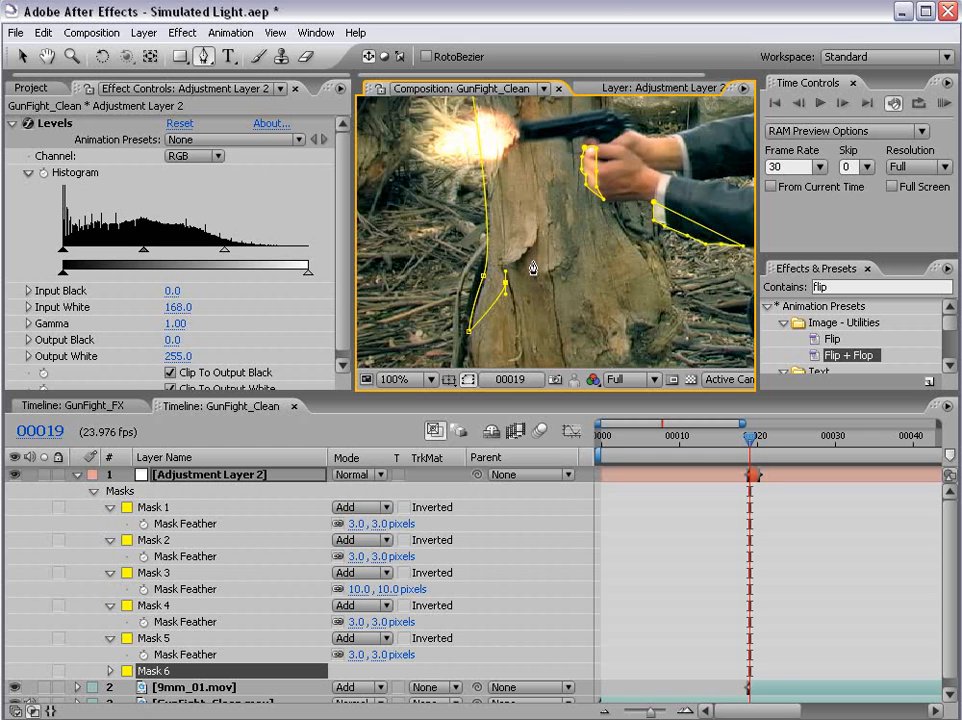
pyautogui.scroll(4, 536, 162)
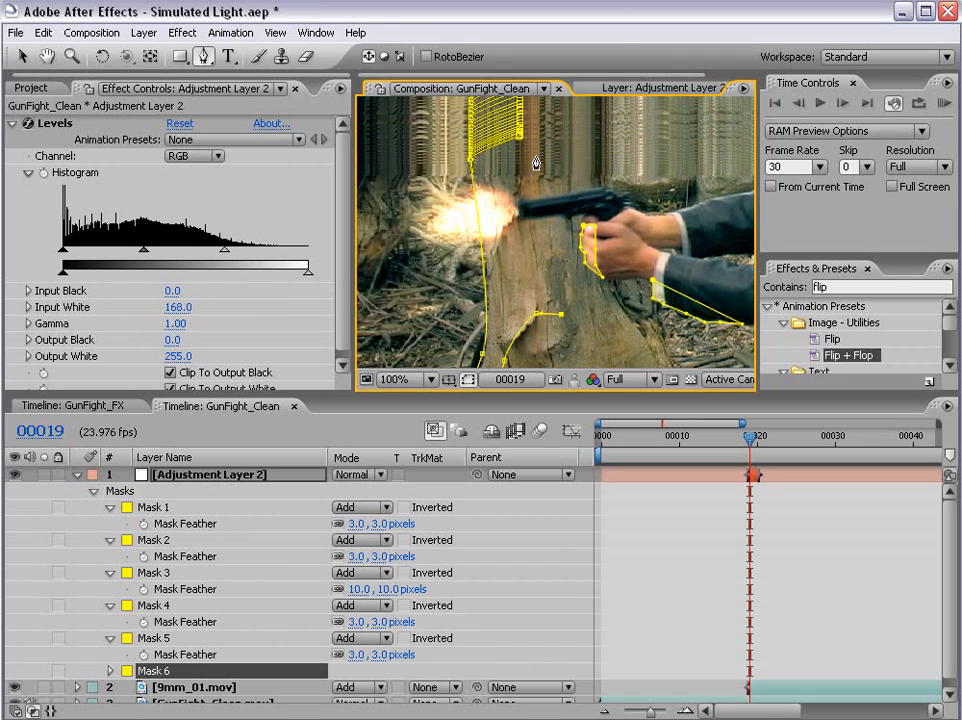
pyautogui.click(519, 136)
# Step: Set the Mask Feather of the tree stump mask, Mask 6, to 26 pixels and deselect the layer
pyautogui.press('f')
pyautogui.press('f')
pyautogui.moveTo(385, 671); pyautogui.dragTo(413, 671)
pyautogui.press('v')
pyautogui.click(713, 555)
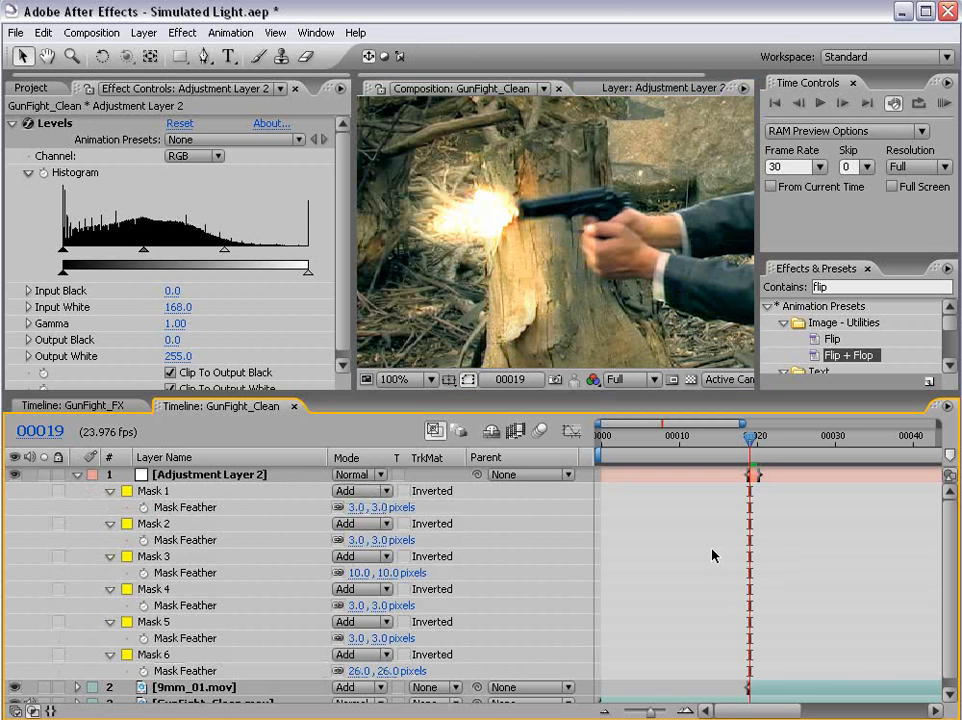
pyautogui.scroll(-1, 560, 356)
pyautogui.press('space')
pyautogui.moveTo(604, 324); pyautogui.dragTo(535, 278)
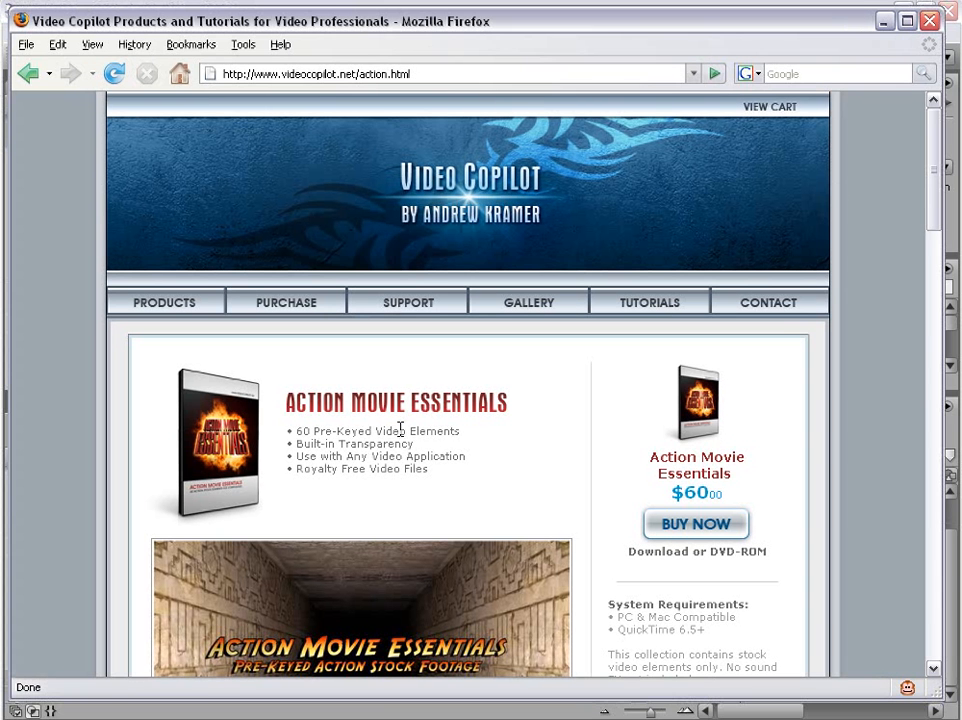
# Step: Switch to Firefox and look through the Action Movie Essentials product page
pyautogui.moveTo(938, 165); pyautogui.dragTo(922, 297)
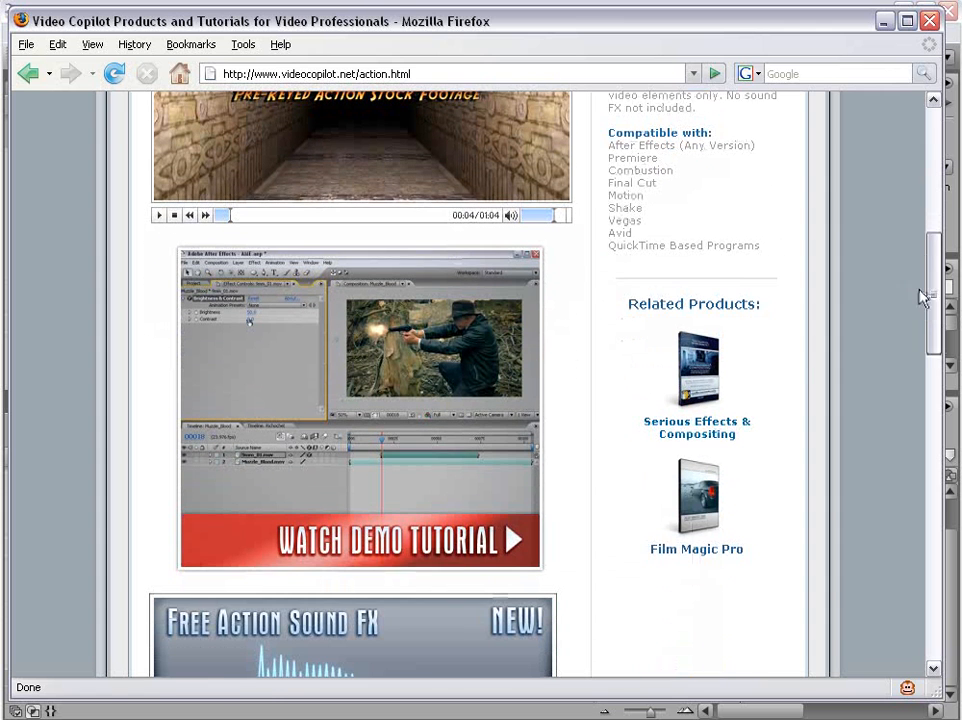